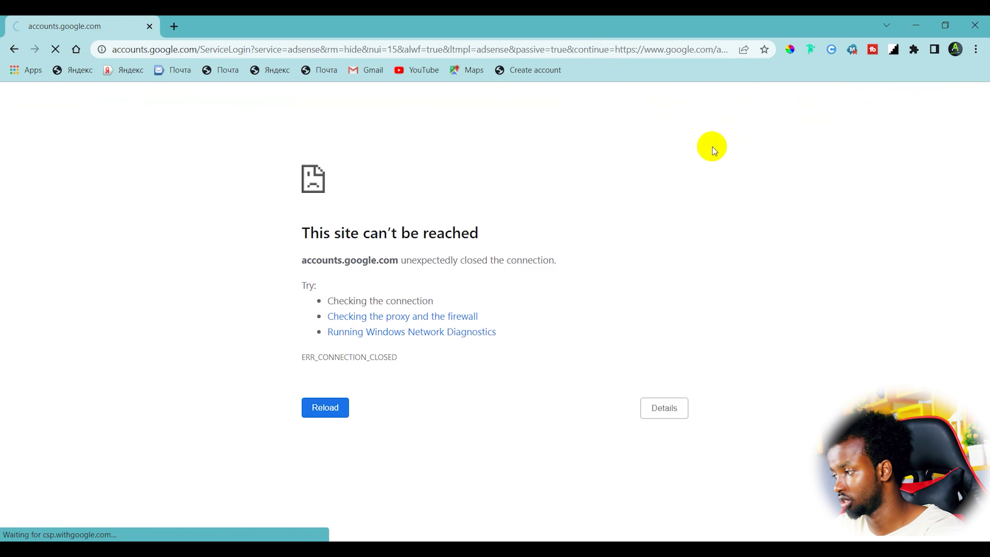
Reload the AdSense page, open the payment settings and find the United States tax info entry
{"action": "left_click", "coordinate": [340, 409]}
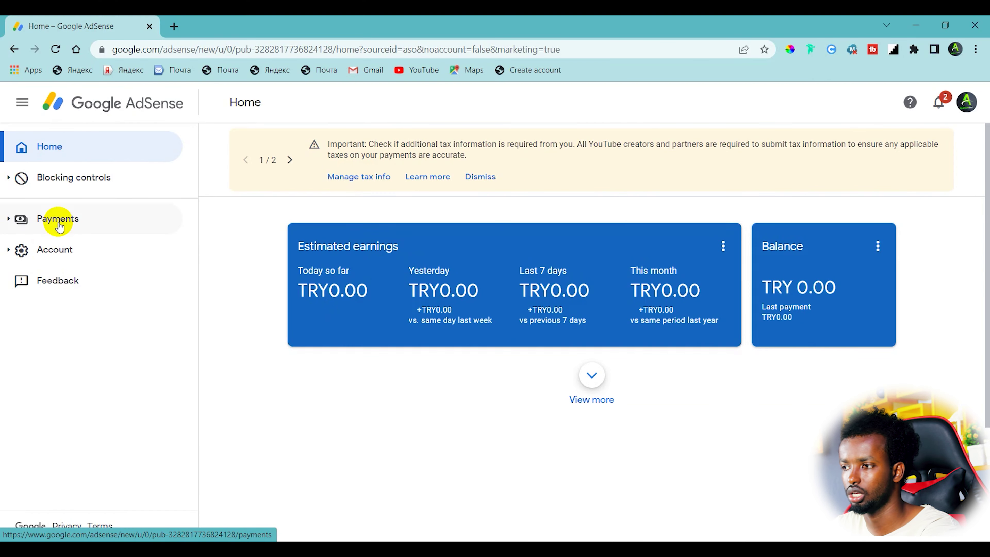
{"action": "left_click", "coordinate": [57, 220]}
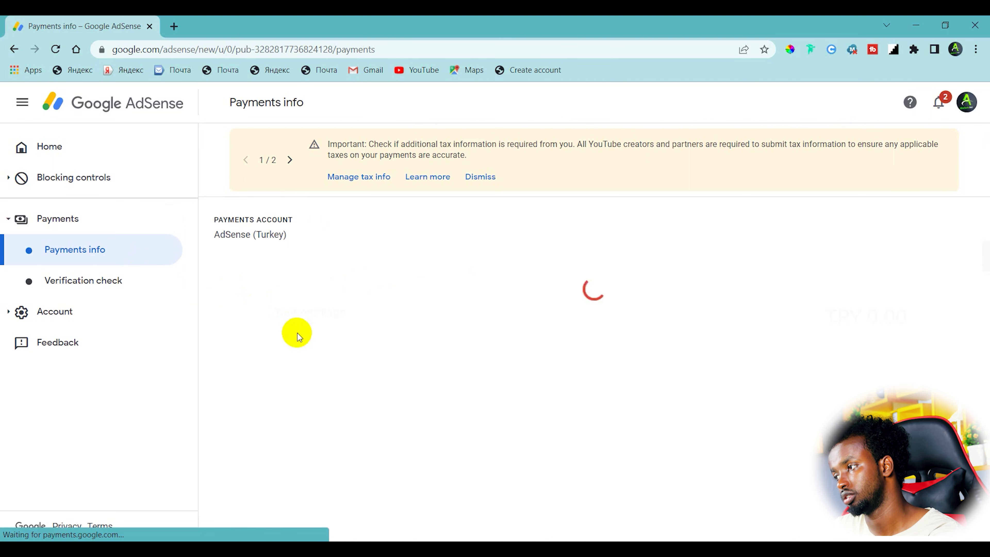
{"action": "left_click_drag", "start_coordinate": [985, 135], "coordinate": [984, 326]}
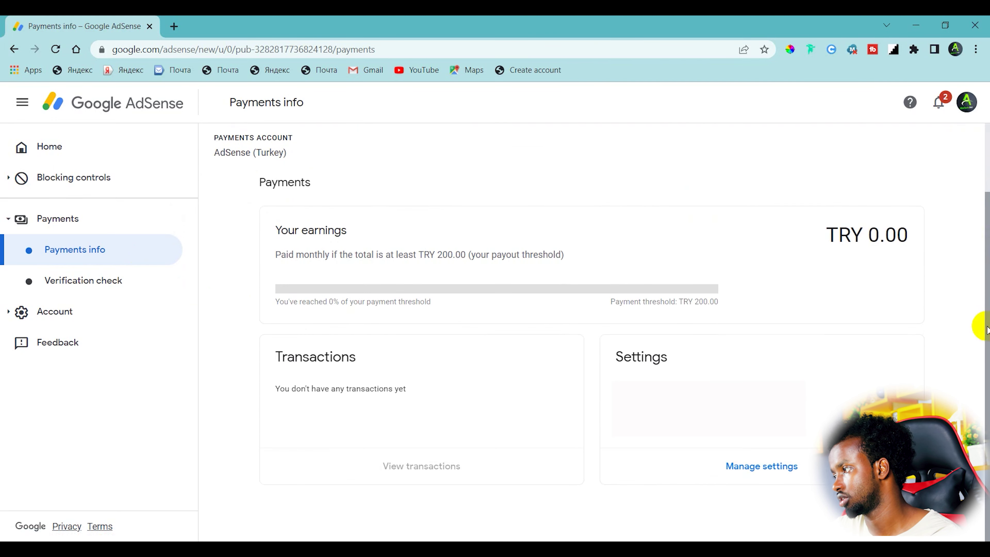
{"action": "left_click", "coordinate": [765, 473]}
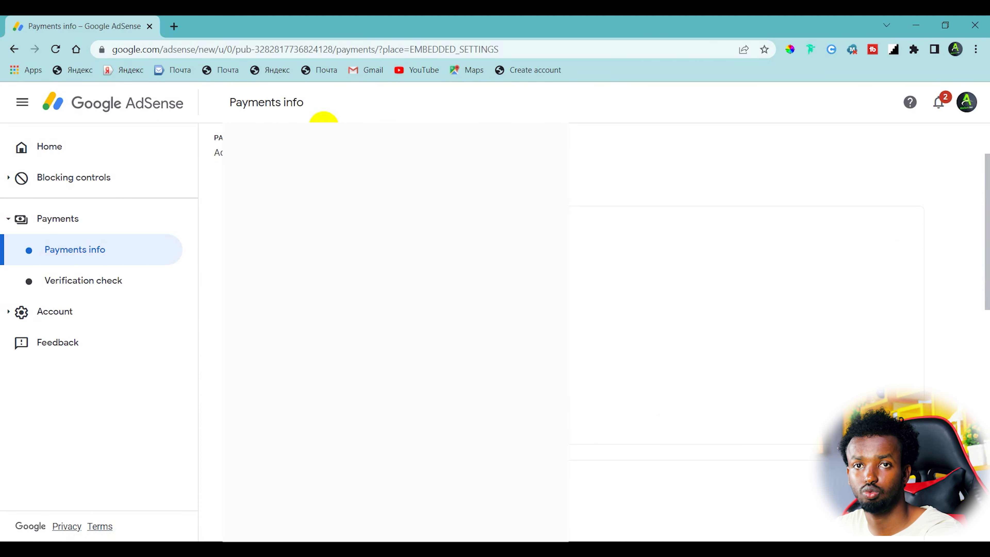
{"action": "left_click_drag", "start_coordinate": [984, 201], "coordinate": [983, 398]}
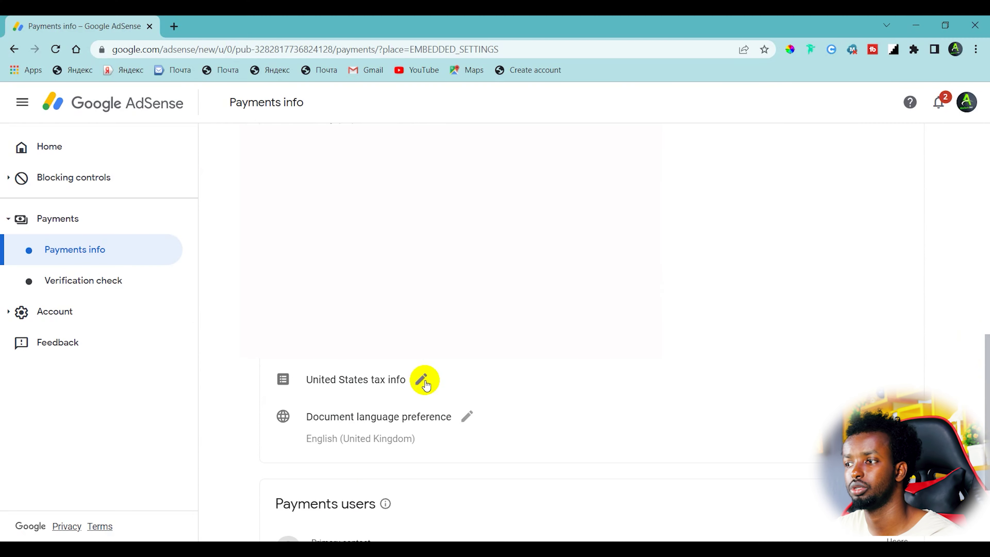
Return to the AdSense home page, open the tax info management from the notice and start a new tax form
{"action": "left_click", "coordinate": [93, 158]}
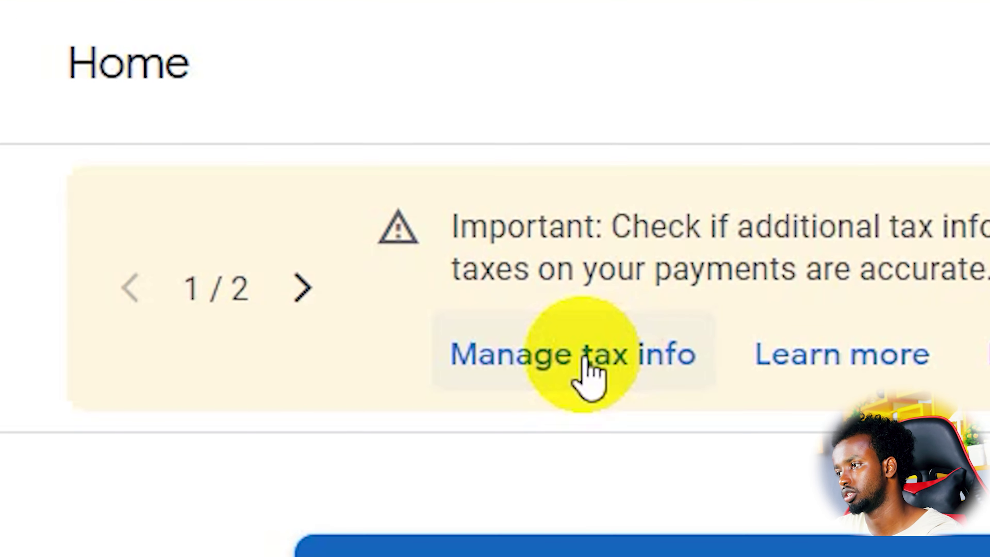
{"action": "left_click", "coordinate": [585, 358]}
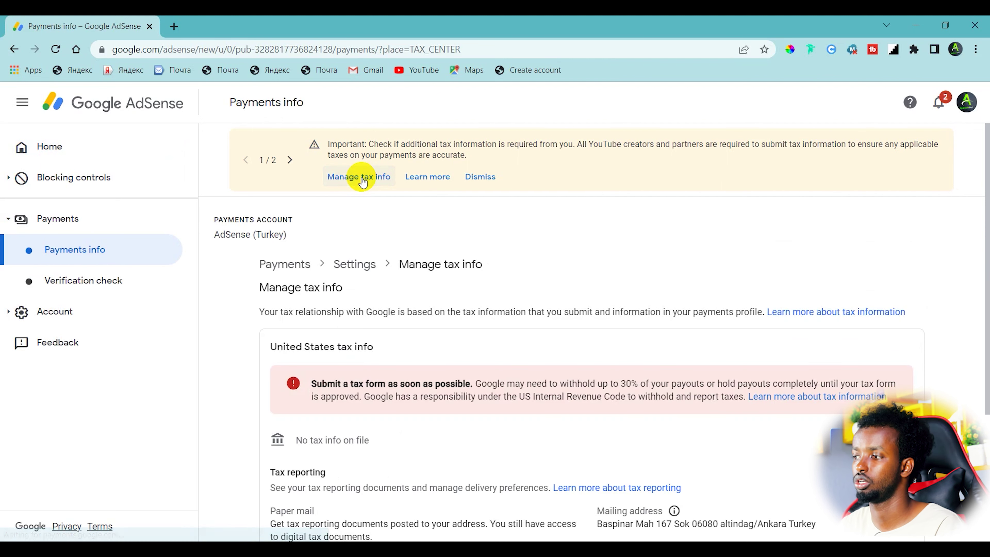
{"action": "left_click_drag", "start_coordinate": [986, 221], "coordinate": [987, 367]}
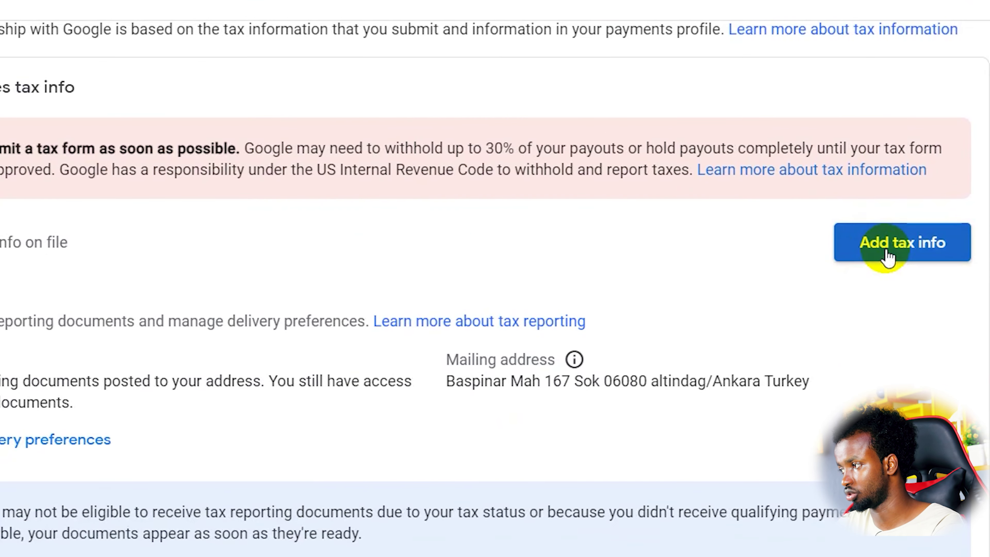
{"action": "left_click", "coordinate": [889, 255]}
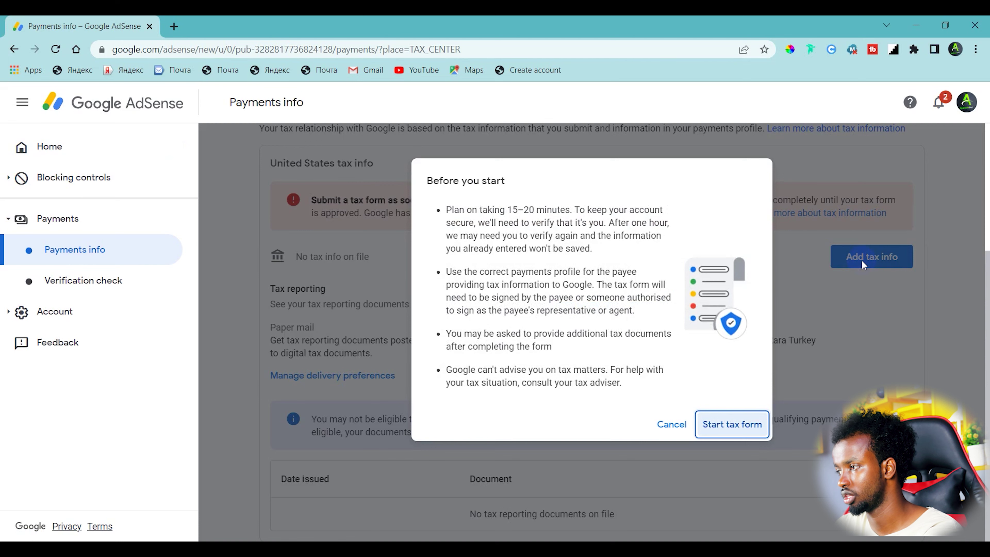
{"action": "left_click", "coordinate": [730, 428]}
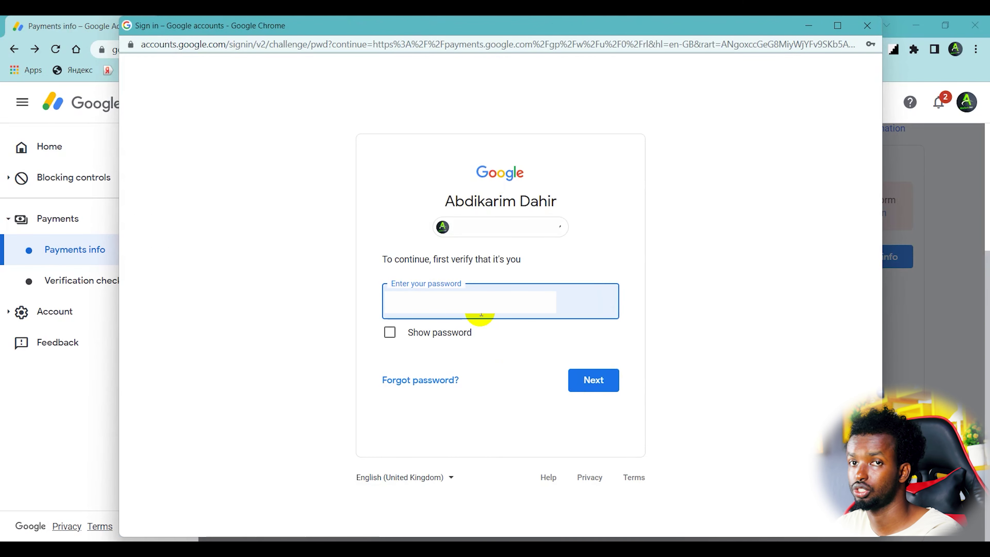
Verify the account by entering the account password with Show password enabled, and continue
{"action": "left_click", "coordinate": [390, 332]}
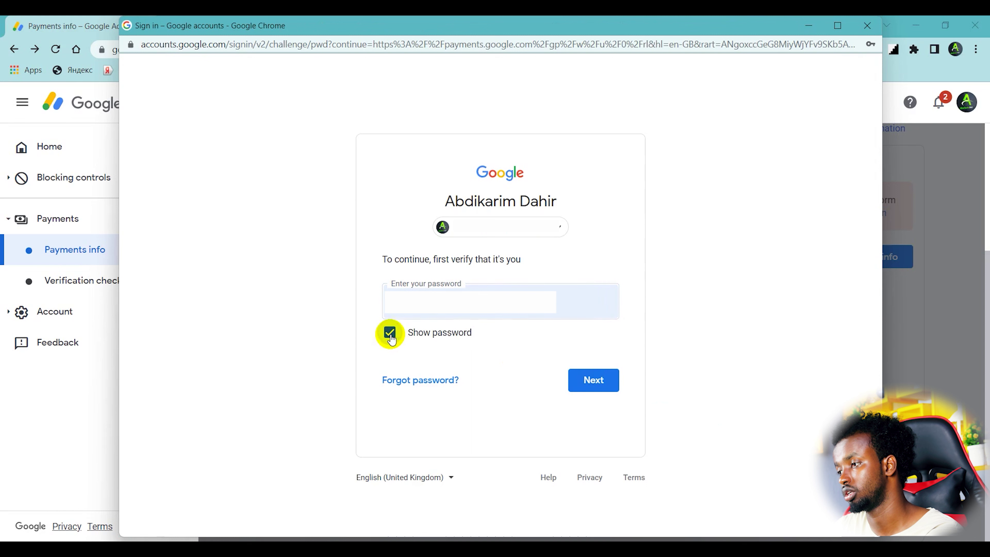
{"action": "left_click", "coordinate": [499, 301]}
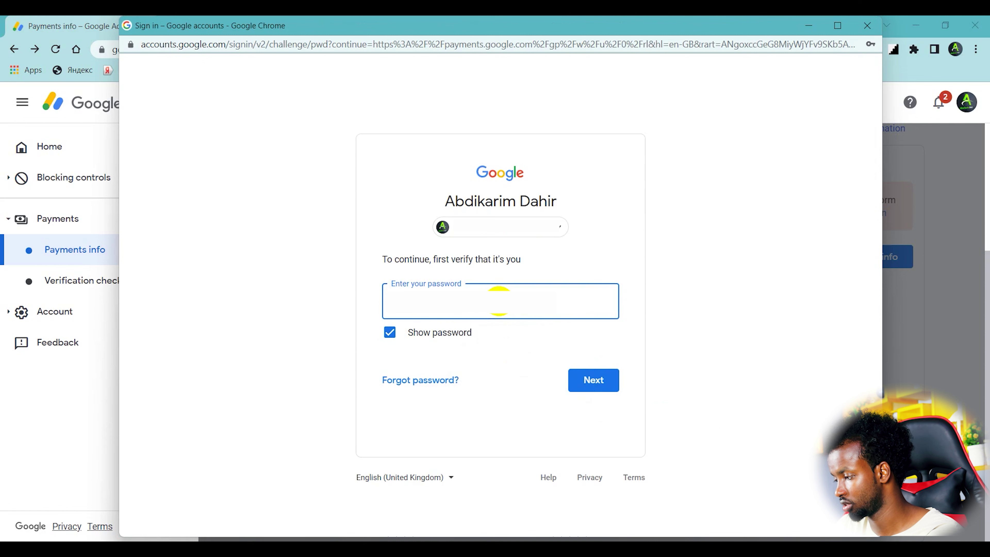
{"action": "left_click", "coordinate": [581, 383]}
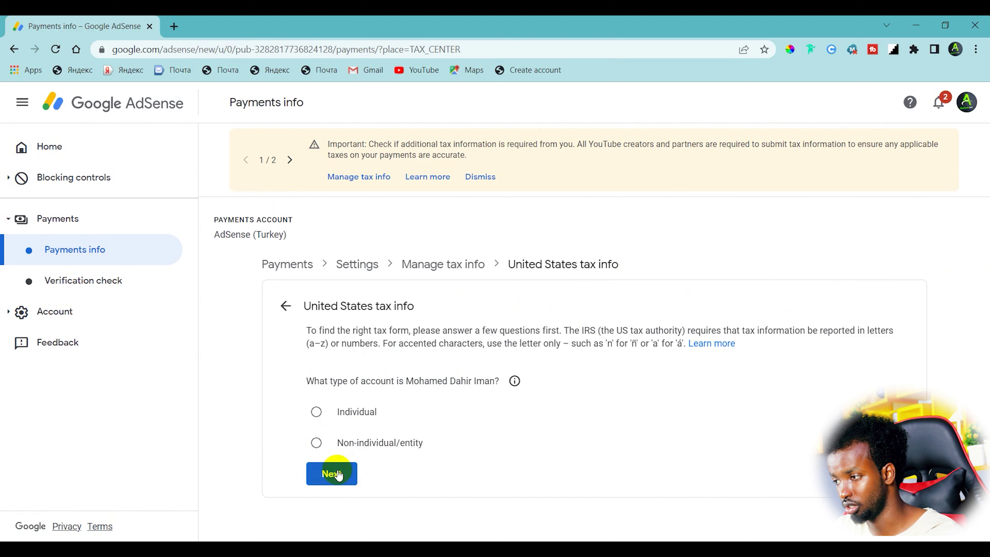
Answer the tax questions with account type Individual and No for United States citizen or resident
{"action": "left_click", "coordinate": [316, 412]}
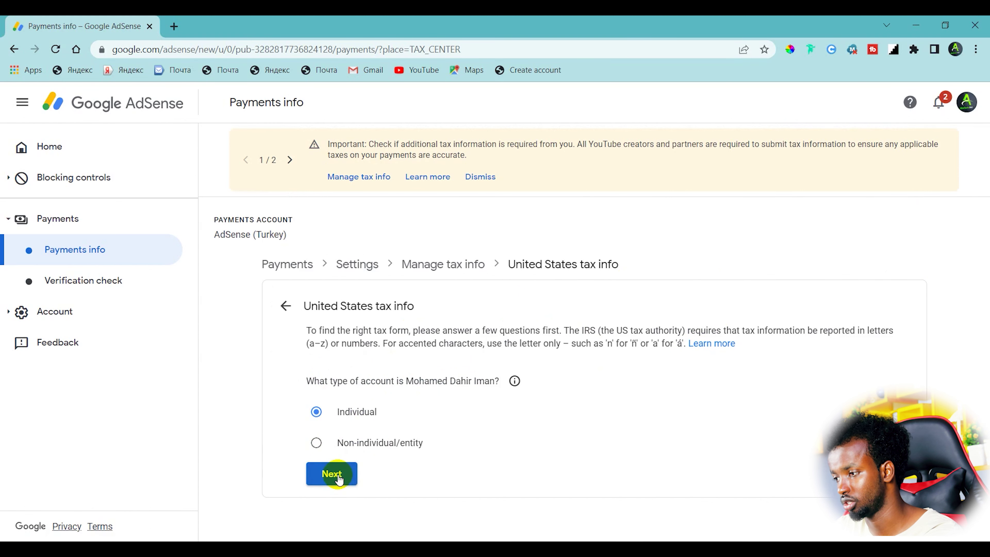
{"action": "left_click", "coordinate": [339, 476]}
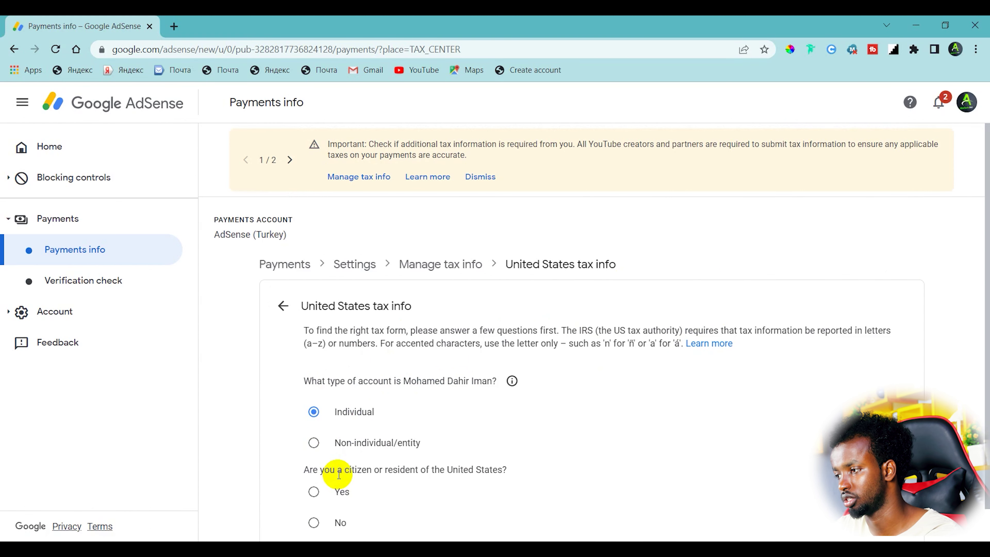
{"action": "left_click_drag", "start_coordinate": [988, 301], "coordinate": [980, 343]}
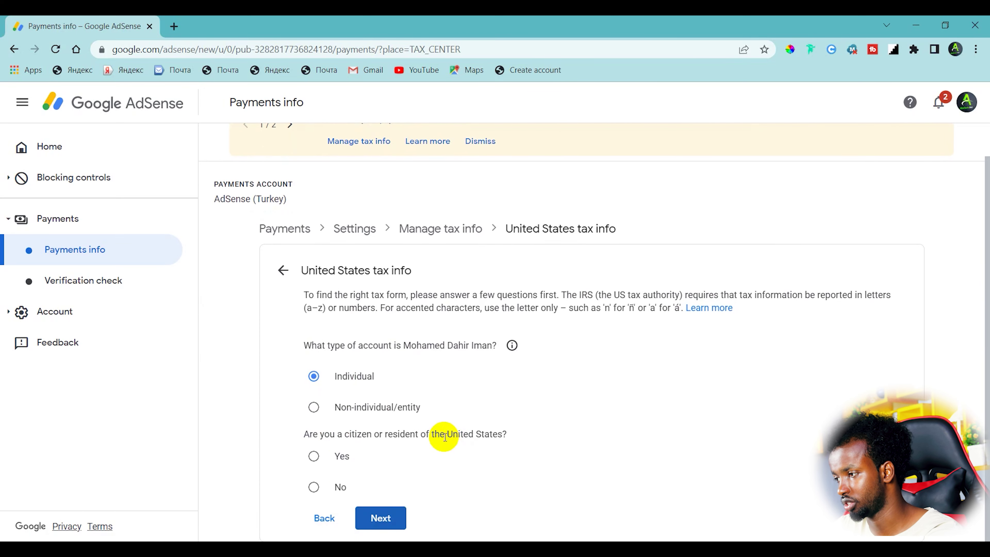
{"action": "left_click", "coordinate": [323, 494]}
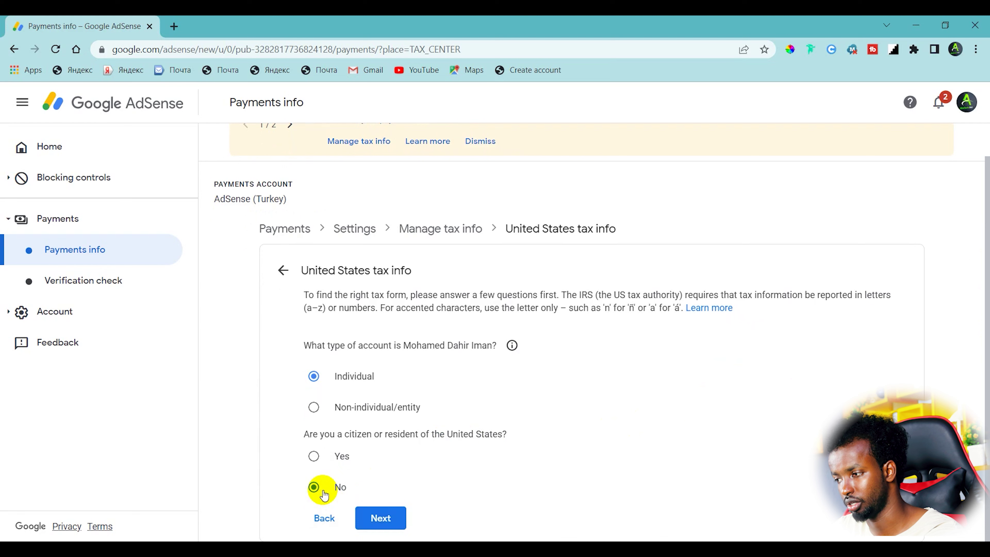
{"action": "left_click", "coordinate": [380, 519]}
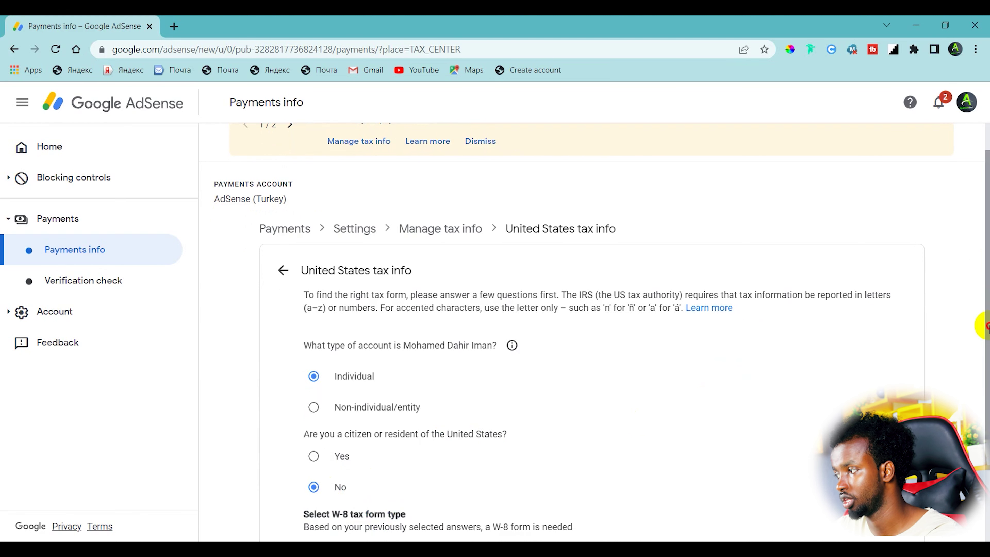
Choose W-8BEN as the W-8 tax form type and start the form
{"action": "scroll", "coordinate": [985, 335], "scroll_direction": "down", "scroll_amount": 2}
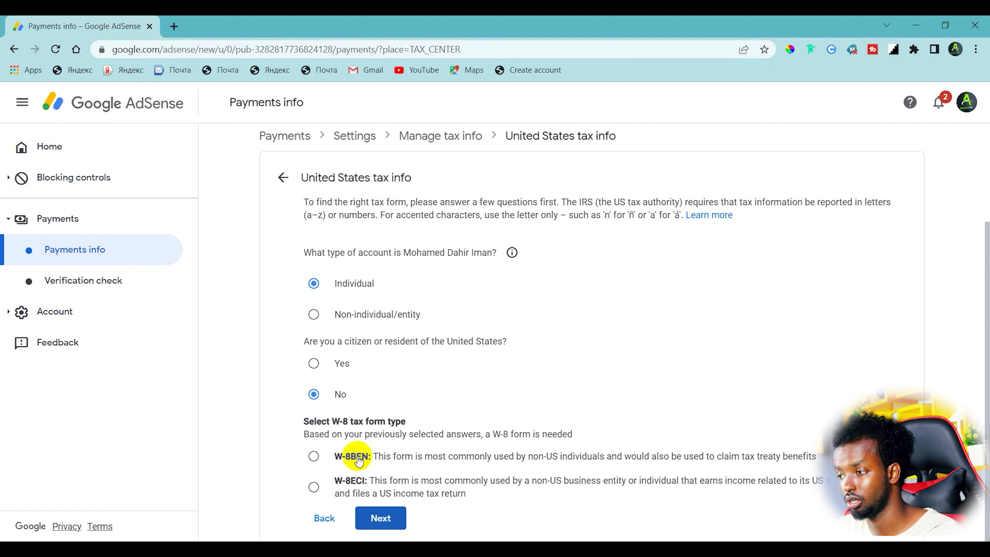
{"action": "left_click", "coordinate": [350, 459]}
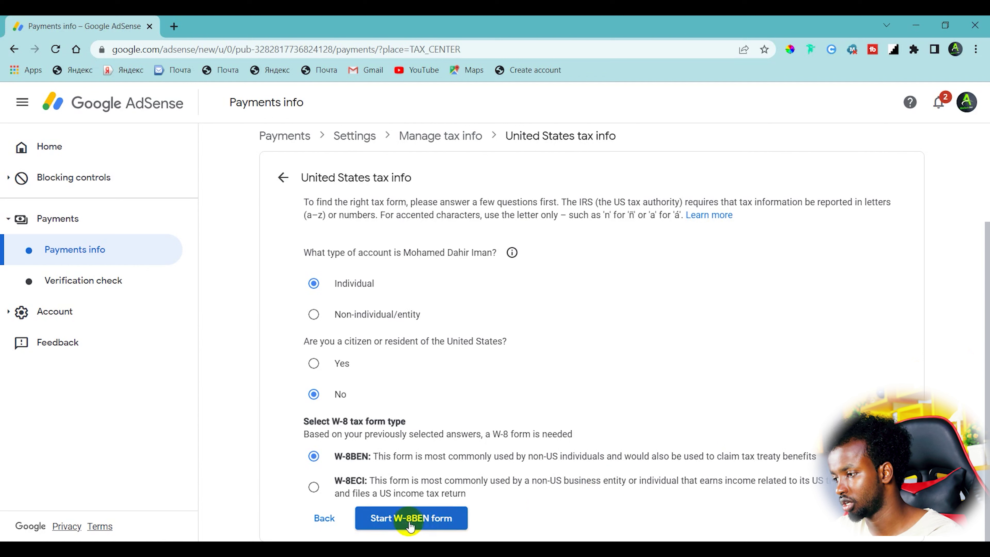
{"action": "left_click", "coordinate": [422, 520]}
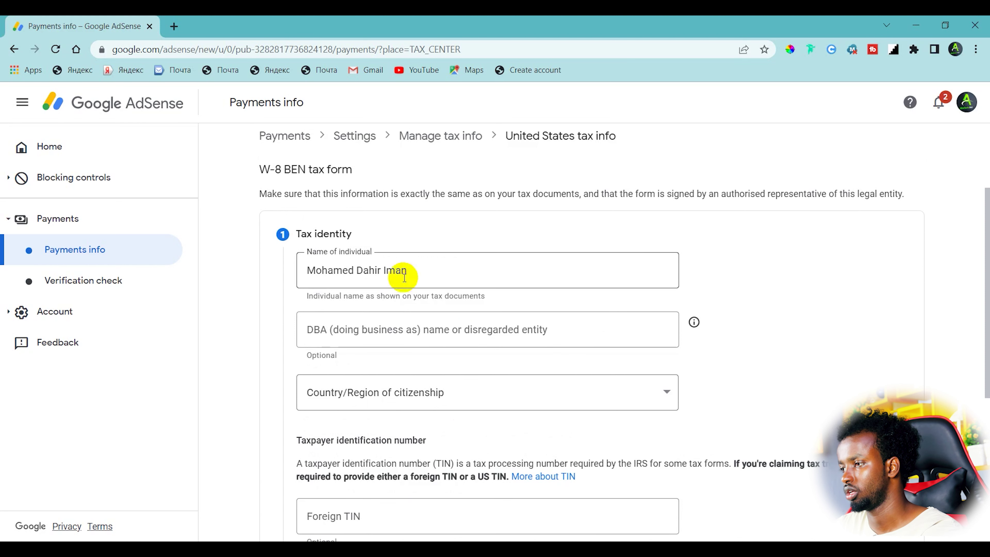
Leave the DBA name empty and set the country of citizenship to Turkey in the Tax identity section
{"action": "left_click", "coordinate": [414, 336]}
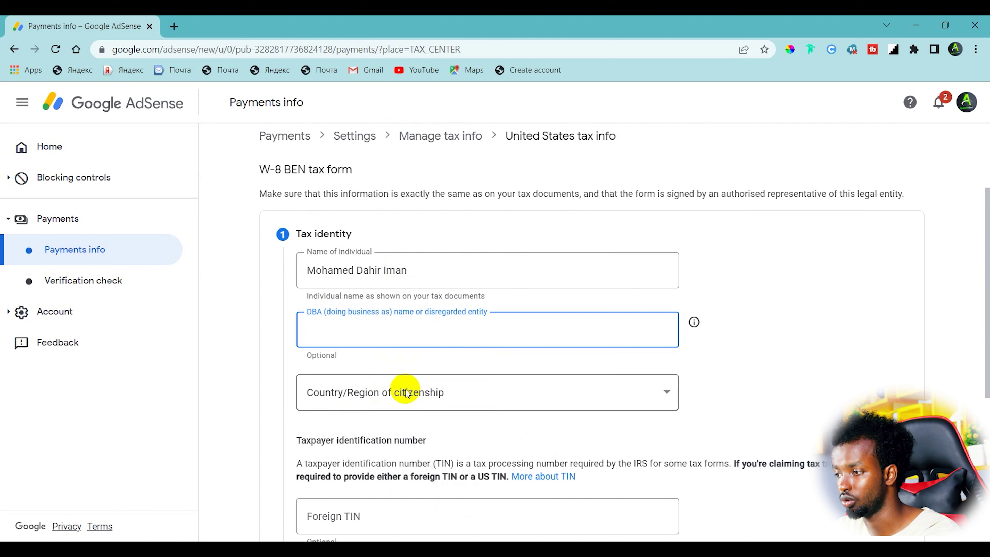
{"action": "left_click", "coordinate": [428, 402]}
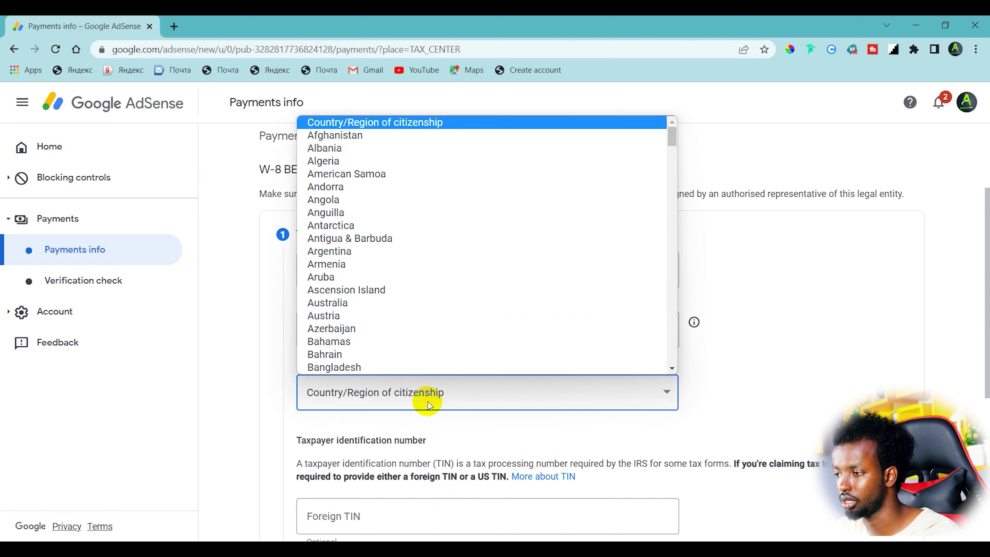
{"action": "left_click_drag", "start_coordinate": [670, 138], "coordinate": [675, 332]}
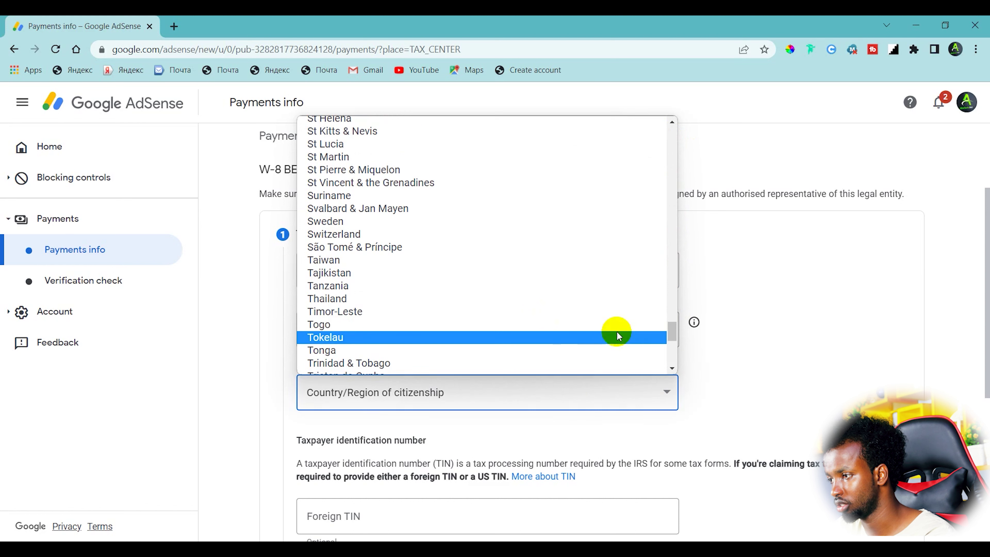
{"action": "scroll", "coordinate": [670, 335], "scroll_direction": "down", "scroll_amount": 3}
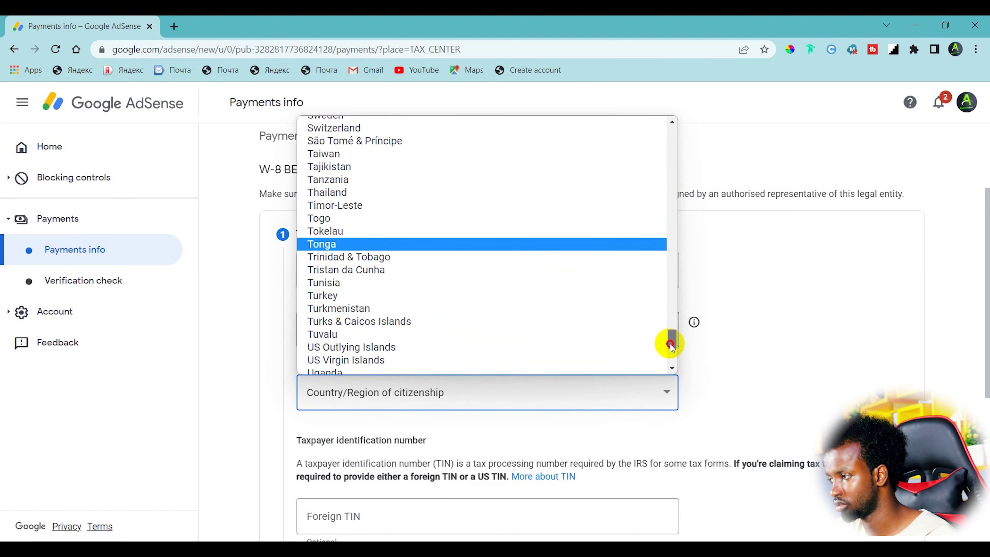
{"action": "left_click", "coordinate": [387, 293]}
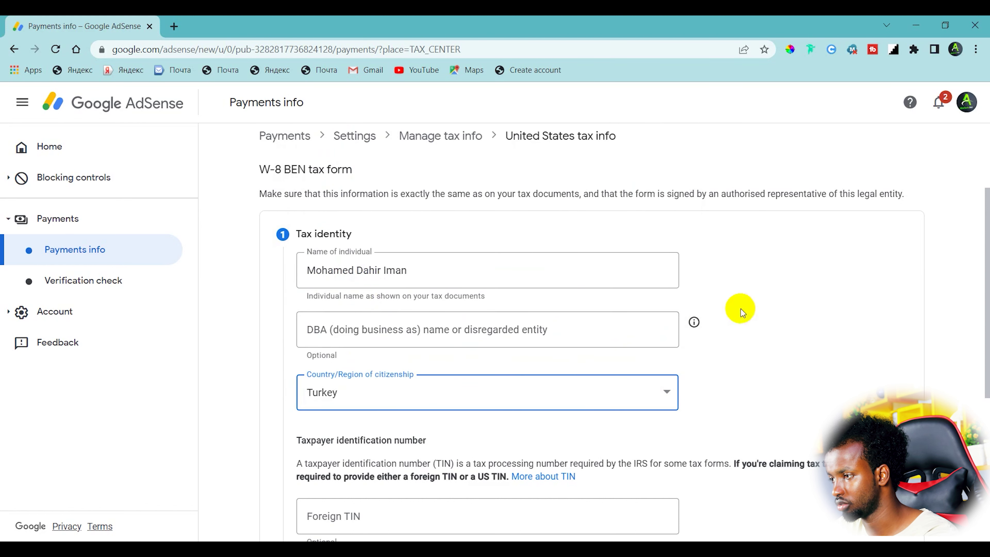
Leave the optional Foreign TIN and US ITIN or SSN fields empty and continue to the Address section
{"action": "left_click_drag", "start_coordinate": [987, 276], "coordinate": [987, 343]}
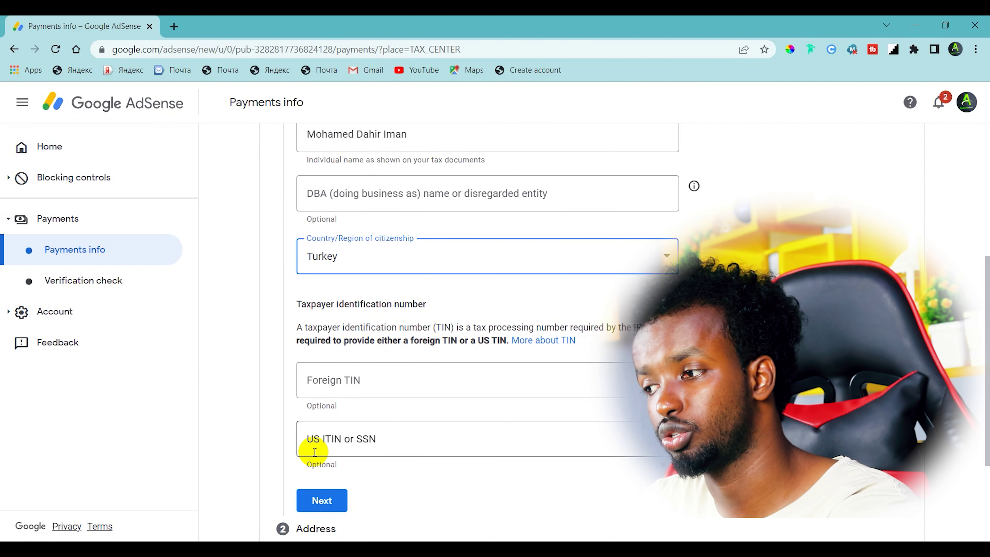
{"action": "left_click", "coordinate": [381, 445]}
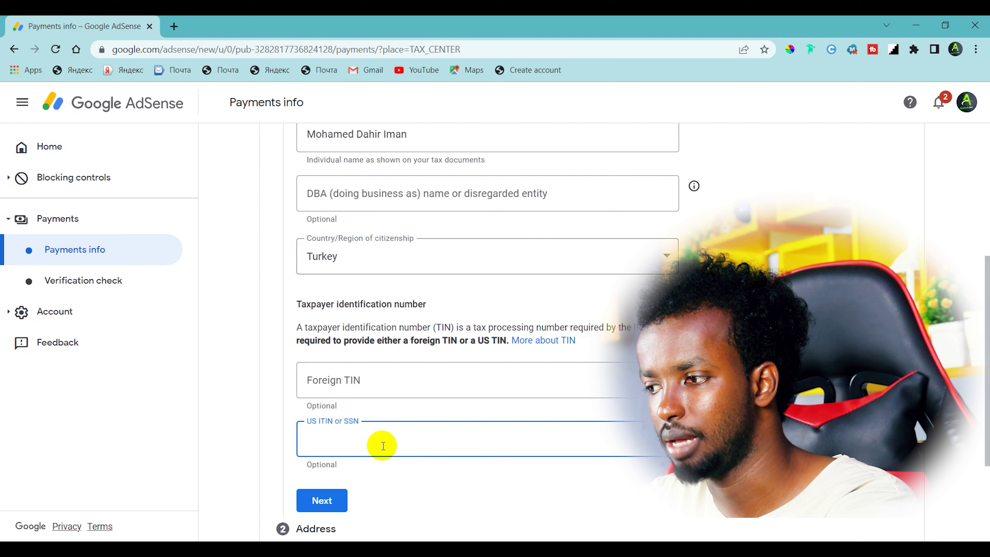
{"action": "left_click", "coordinate": [421, 382]}
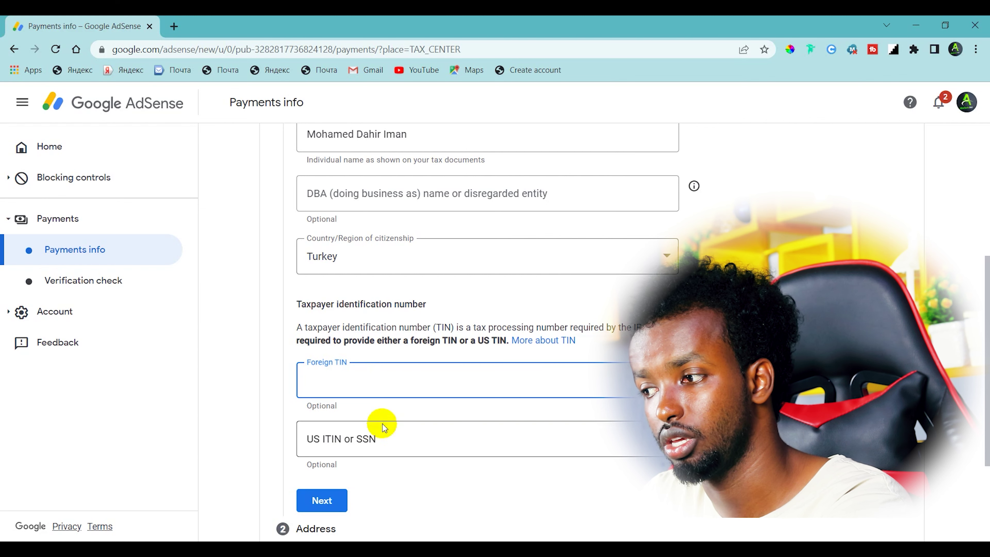
{"action": "scroll", "coordinate": [986, 290], "scroll_direction": "down", "scroll_amount": 1}
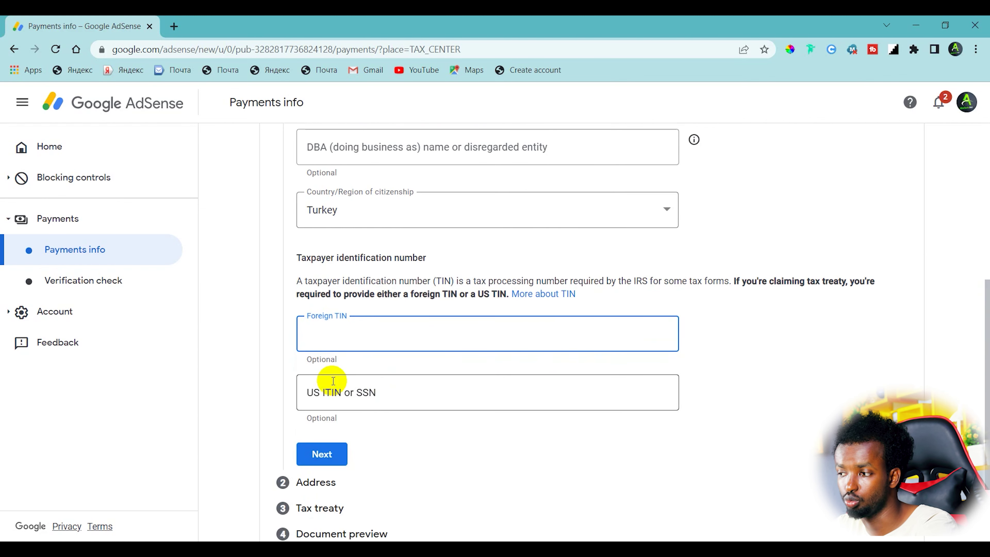
{"action": "left_click", "coordinate": [322, 454]}
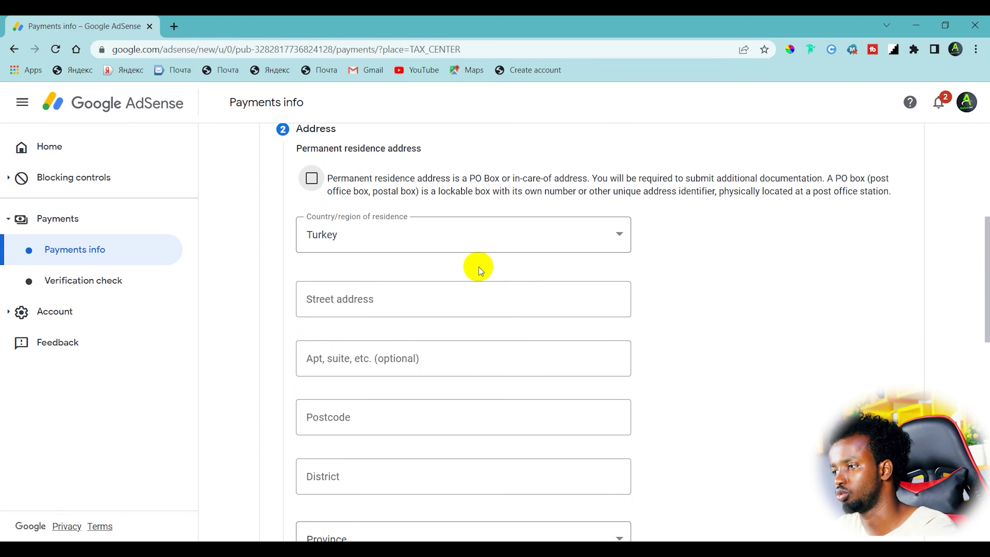
Fill in the permanent residence address and mark the postal address as the same as it
{"action": "left_click", "coordinate": [460, 295]}
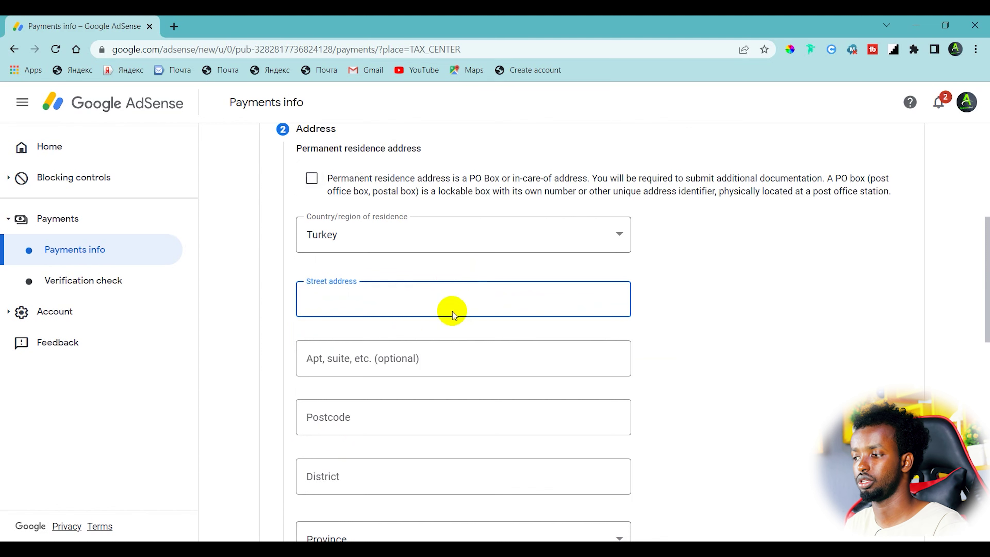
{"action": "left_click", "coordinate": [431, 359]}
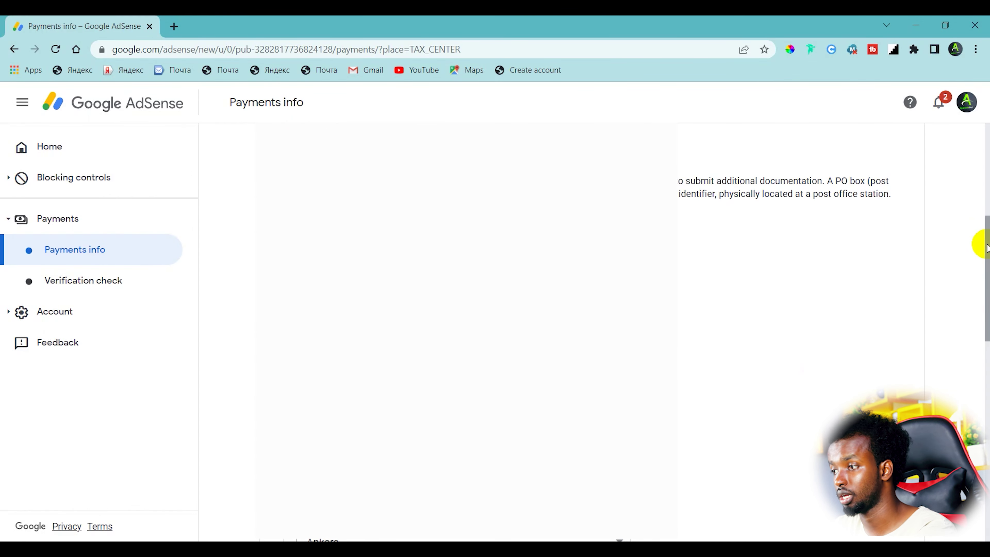
{"action": "left_click_drag", "start_coordinate": [988, 248], "coordinate": [988, 323]}
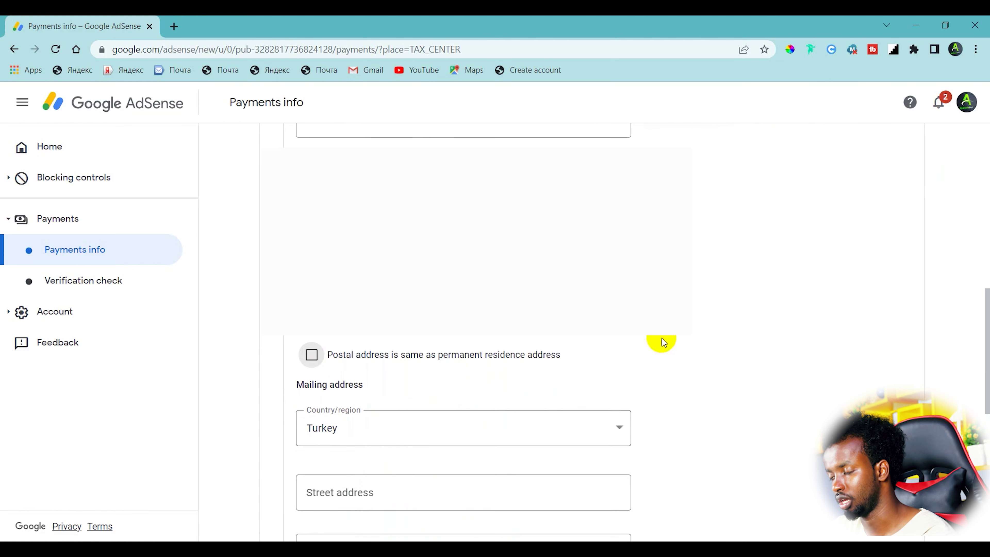
{"action": "left_click", "coordinate": [310, 360]}
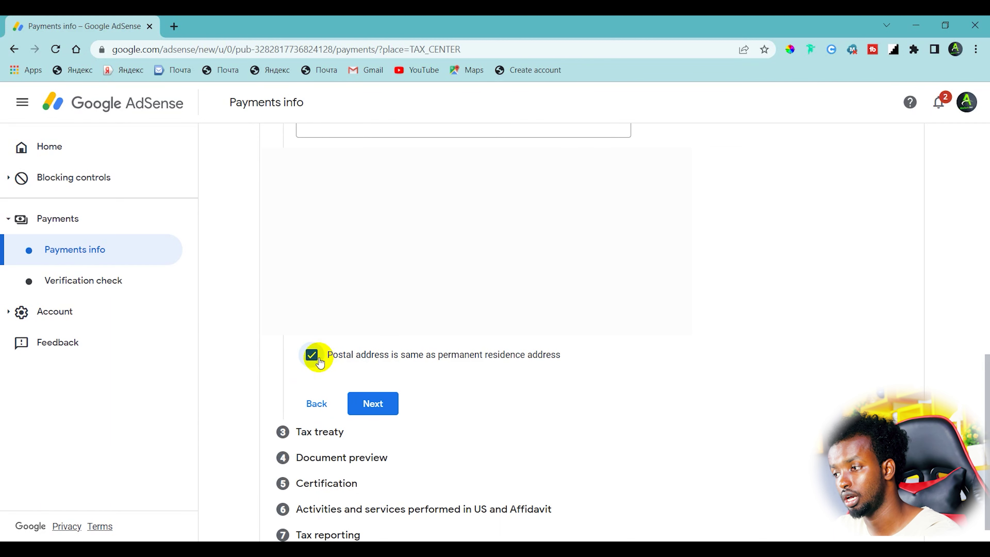
Continue to the Tax treaty section, answer No to claiming a reduced rate of withholding, and proceed to the document preview
{"action": "left_click", "coordinate": [375, 403]}
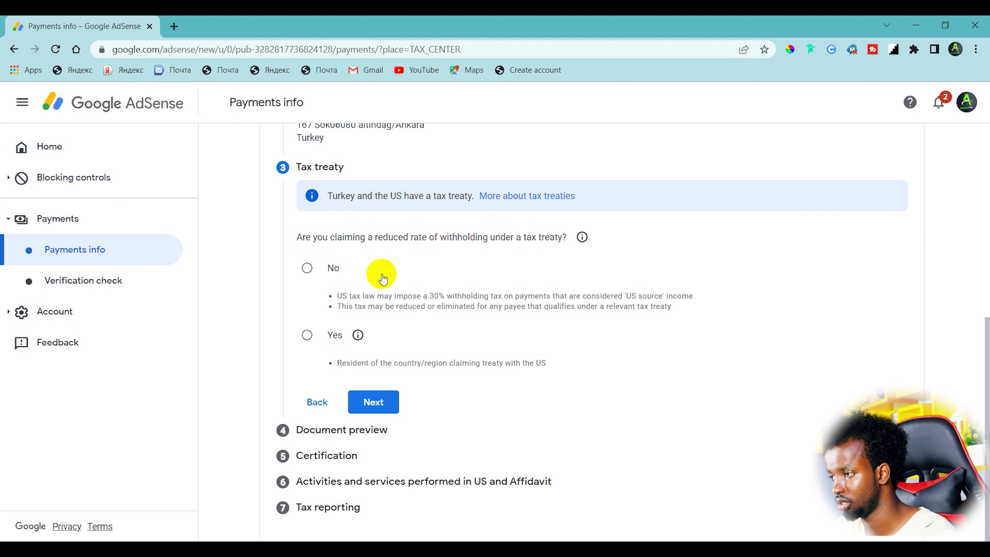
{"action": "left_click", "coordinate": [308, 269]}
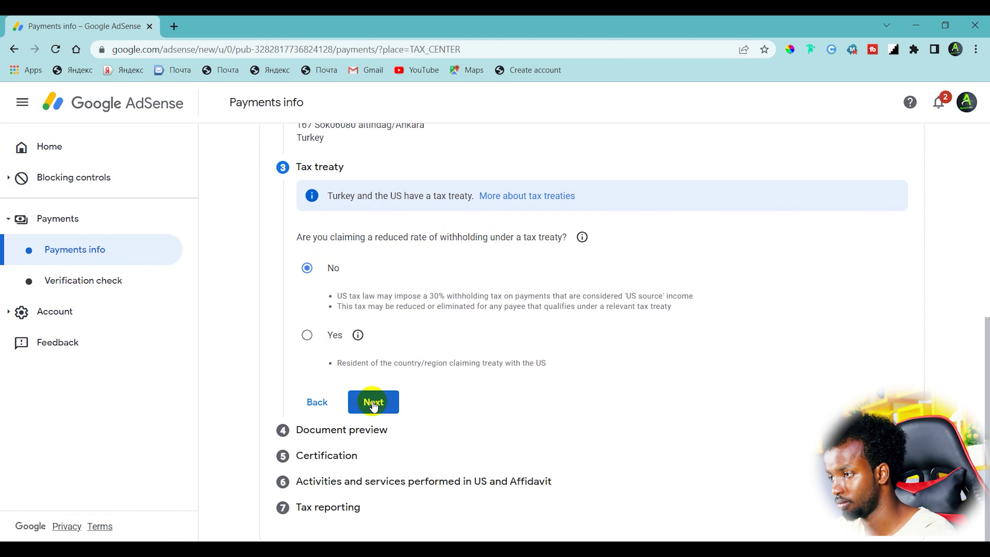
{"action": "left_click", "coordinate": [382, 405]}
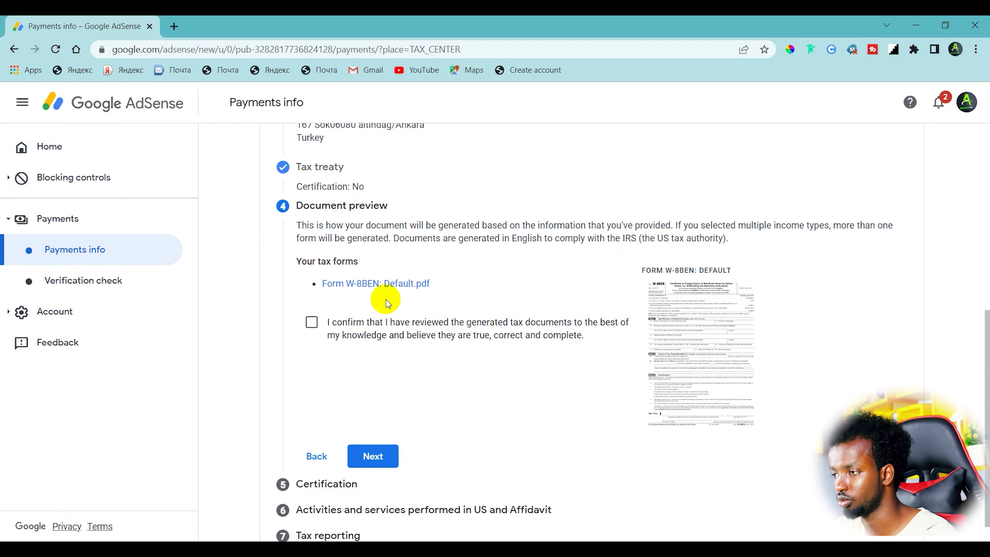
Open the generated W-8BEN document and download it as a PDF named Tax Form
{"action": "left_click", "coordinate": [693, 331]}
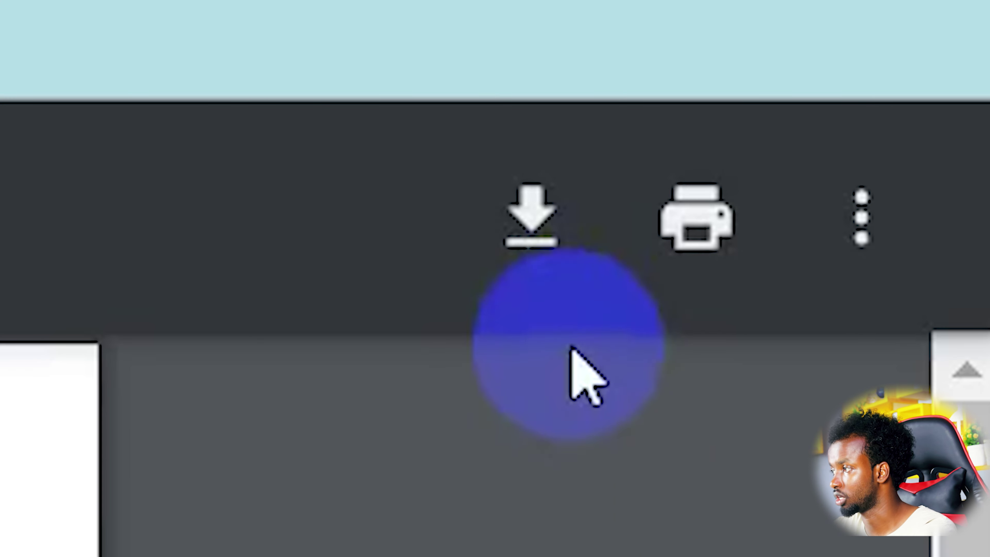
{"action": "left_click", "coordinate": [532, 234]}
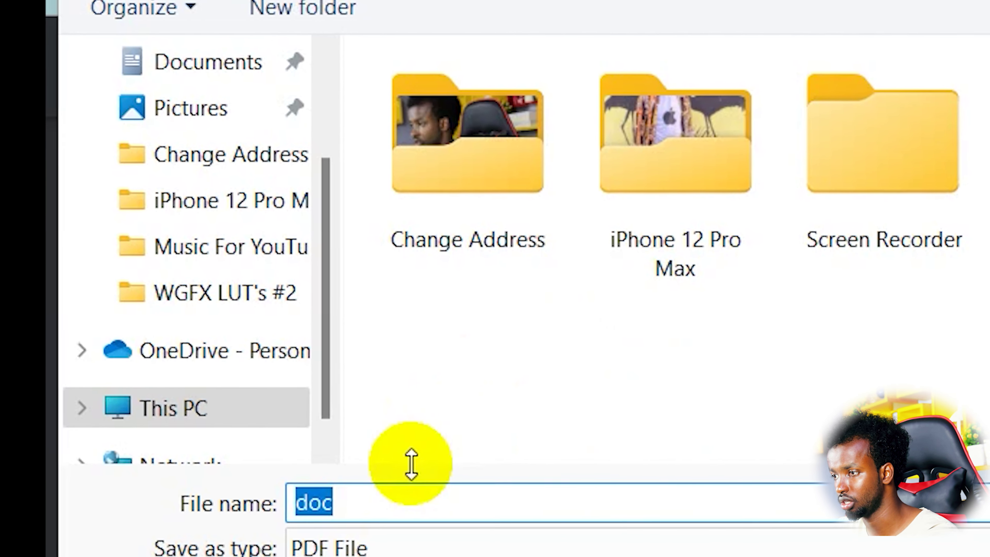
{"action": "type", "text": "Tax Form"}
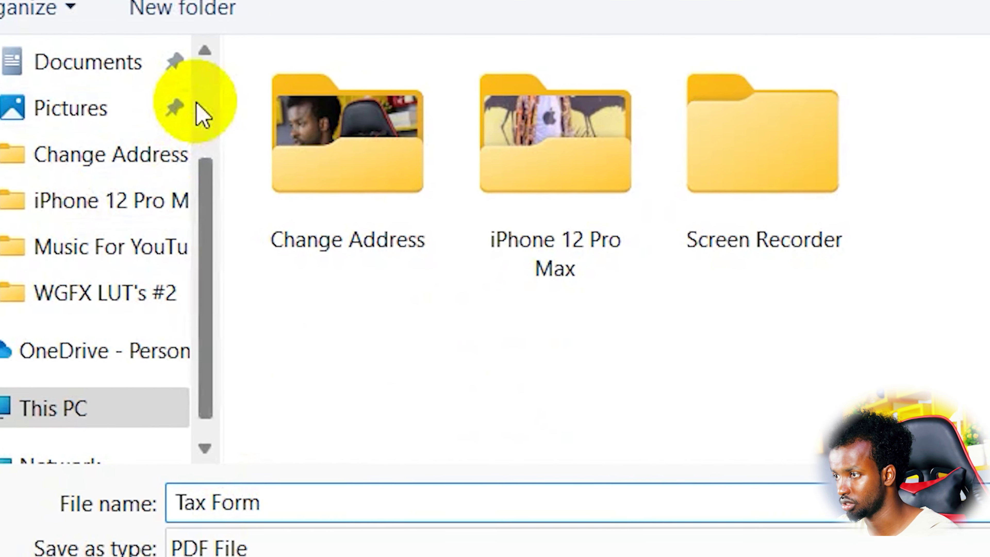
{"action": "scroll", "coordinate": [312, 156], "scroll_direction": "up", "scroll_amount": 3}
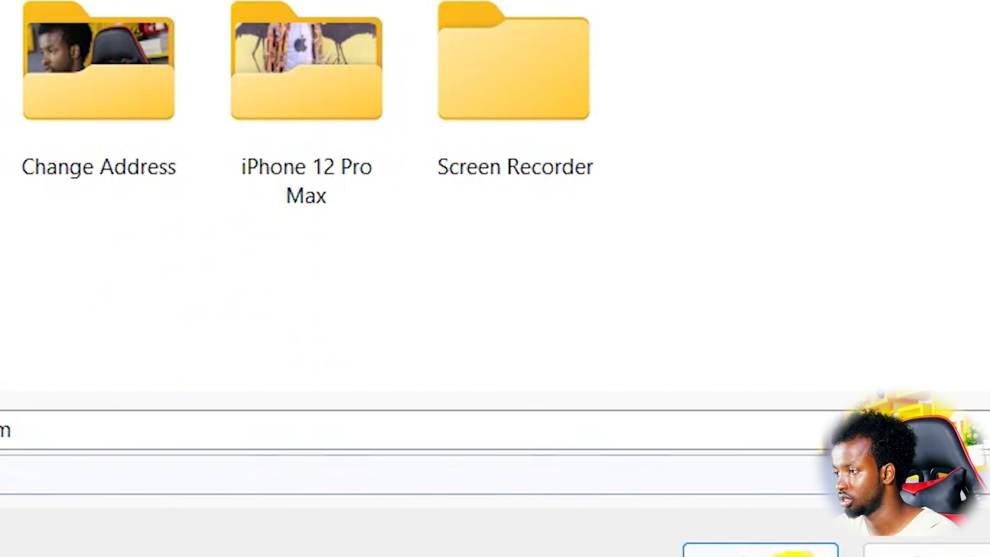
{"action": "left_click", "coordinate": [761, 551]}
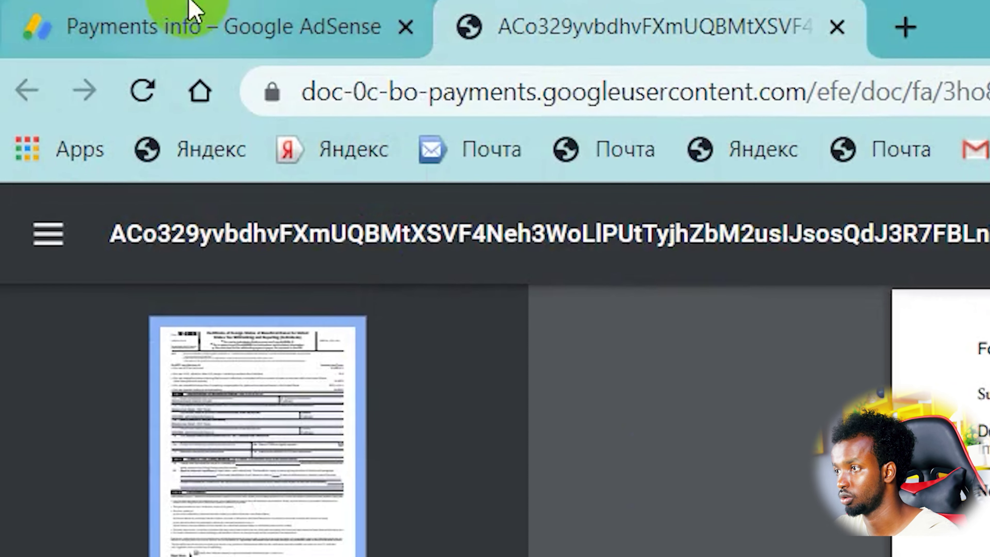
Return to the AdSense payments page, confirm that the generated tax documents have been reviewed, and continue to Certification
{"action": "left_click", "coordinate": [190, 6]}
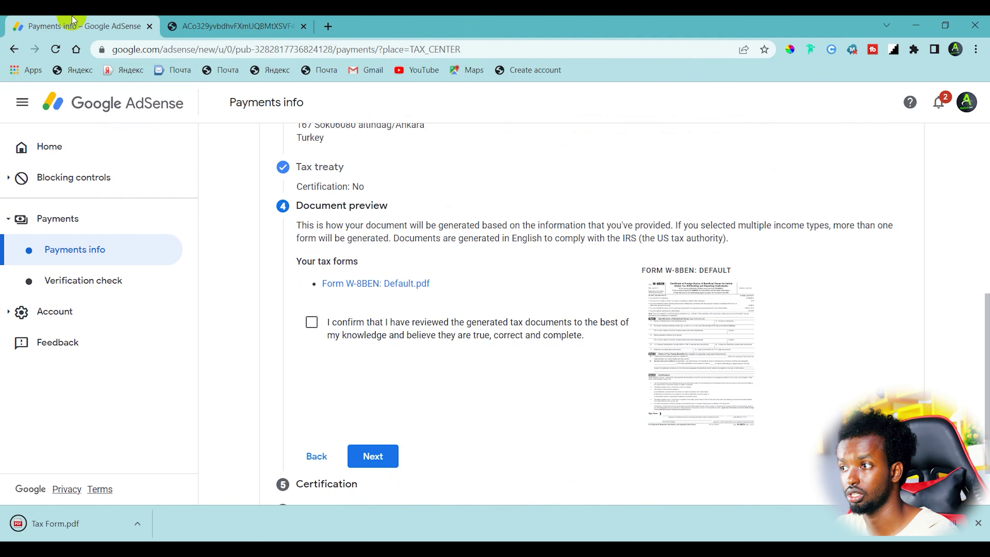
{"action": "left_click", "coordinate": [313, 322]}
{"action": "left_click", "coordinate": [373, 455]}
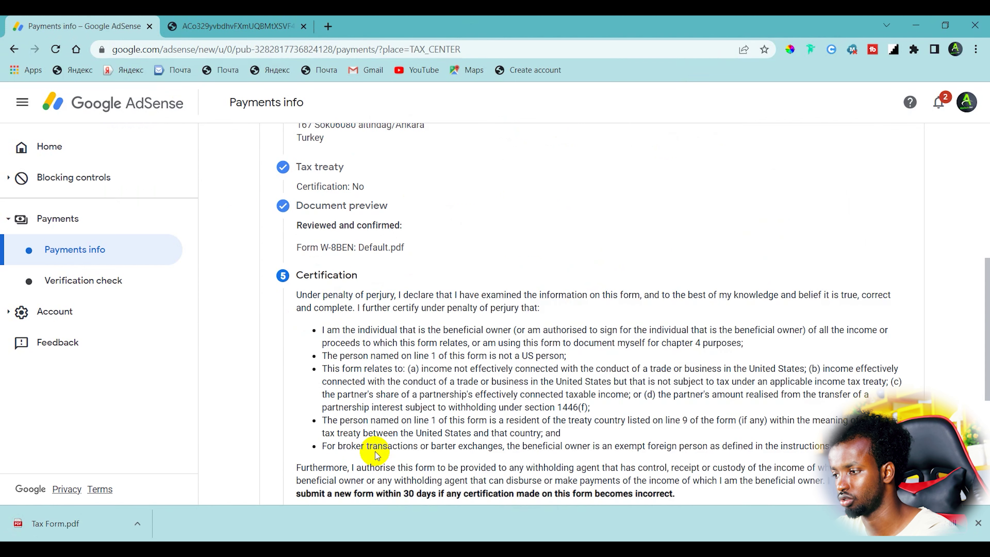
Sign the certification with the full legal name as the person named in the Tax identity section, and continue
{"action": "scroll", "coordinate": [982, 281], "scroll_direction": "down", "scroll_amount": 2}
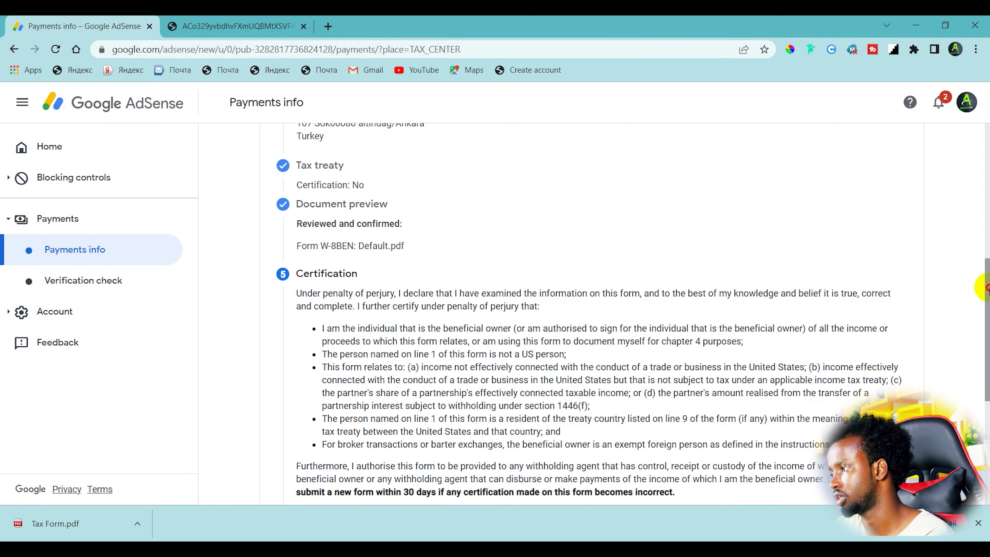
{"action": "left_click_drag", "start_coordinate": [987, 297], "coordinate": [986, 314]}
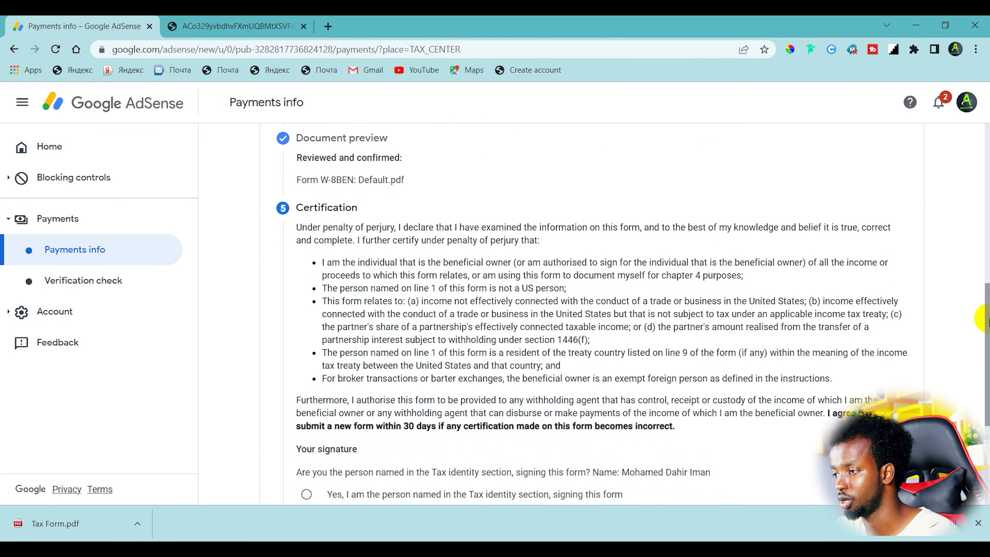
{"action": "scroll", "coordinate": [985, 343], "scroll_direction": "down", "scroll_amount": 1}
{"action": "scroll", "coordinate": [986, 345], "scroll_direction": "down", "scroll_amount": 2}
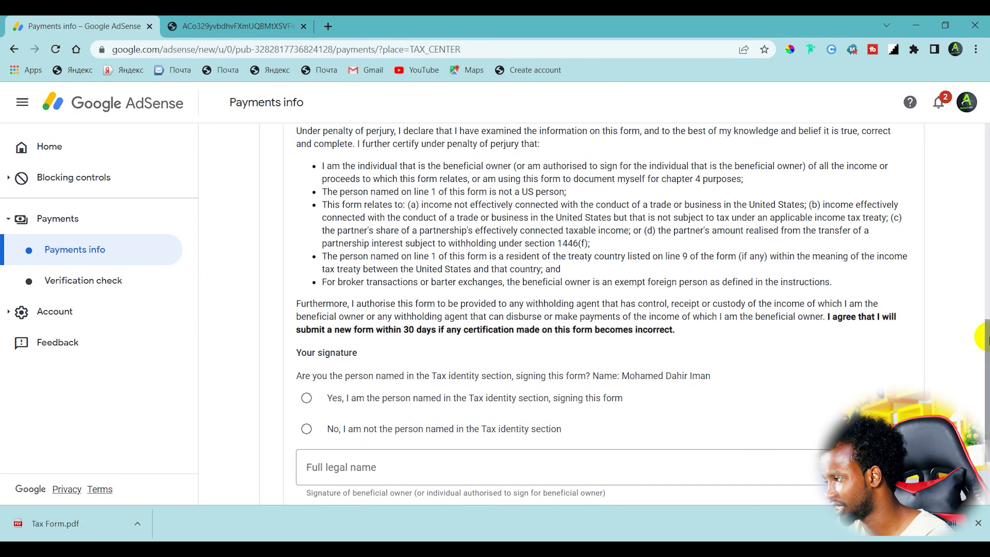
{"action": "scroll", "coordinate": [984, 336], "scroll_direction": "down", "scroll_amount": 1}
{"action": "left_click", "coordinate": [467, 435]}
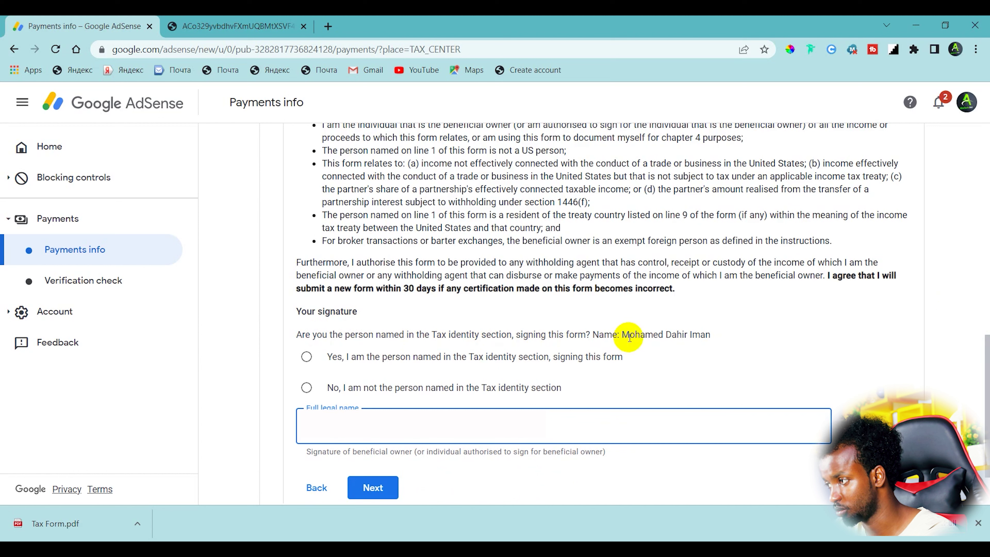
{"action": "left_click", "coordinate": [330, 362]}
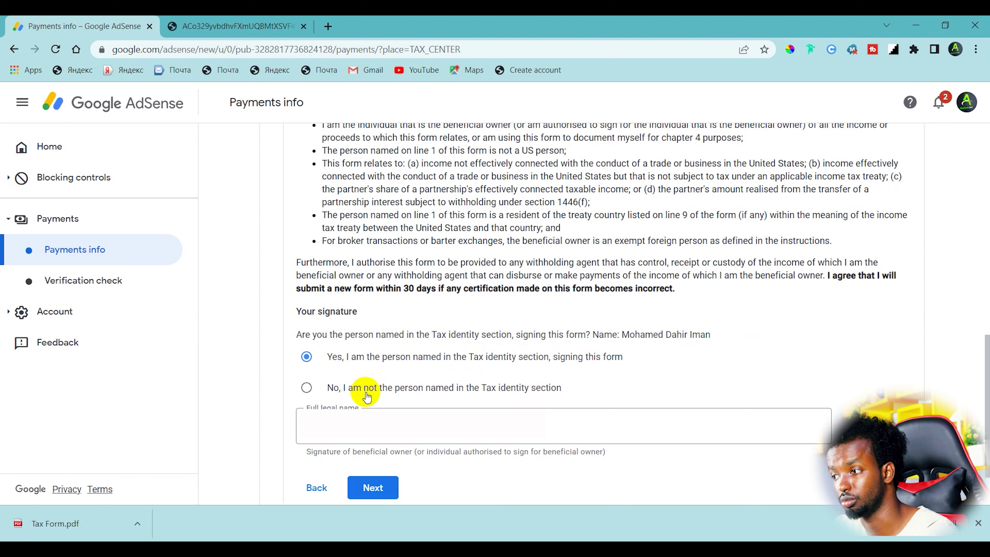
{"action": "scroll", "coordinate": [948, 340], "scroll_direction": "down", "scroll_amount": 2}
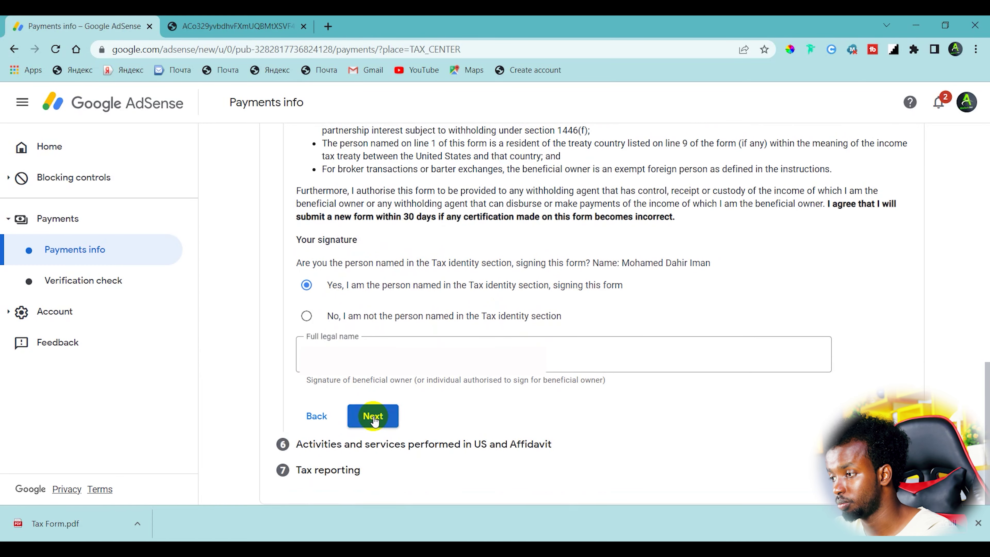
{"action": "left_click", "coordinate": [373, 416]}
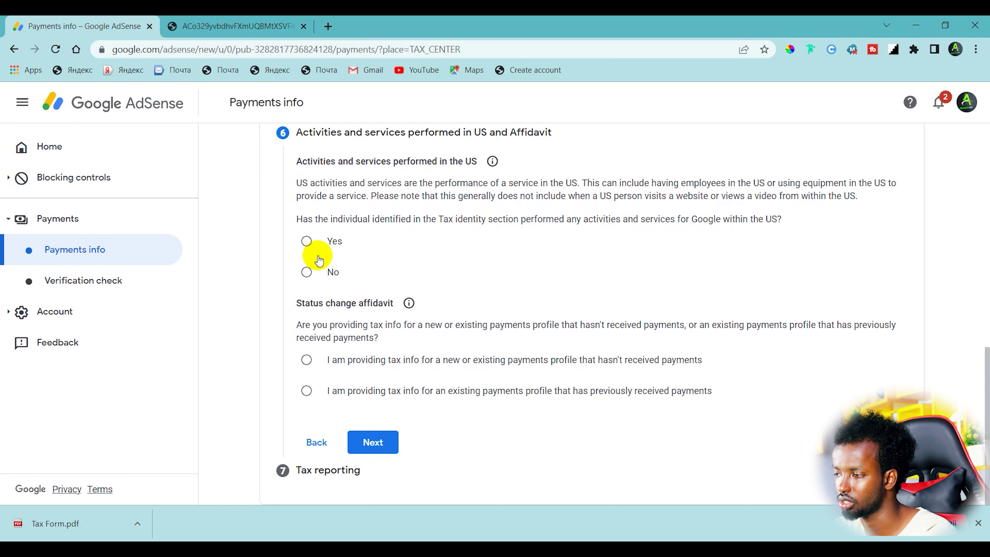
Answer No to activities and services performed within the US and certify that services are performed solely outside the US
{"action": "left_click", "coordinate": [330, 273]}
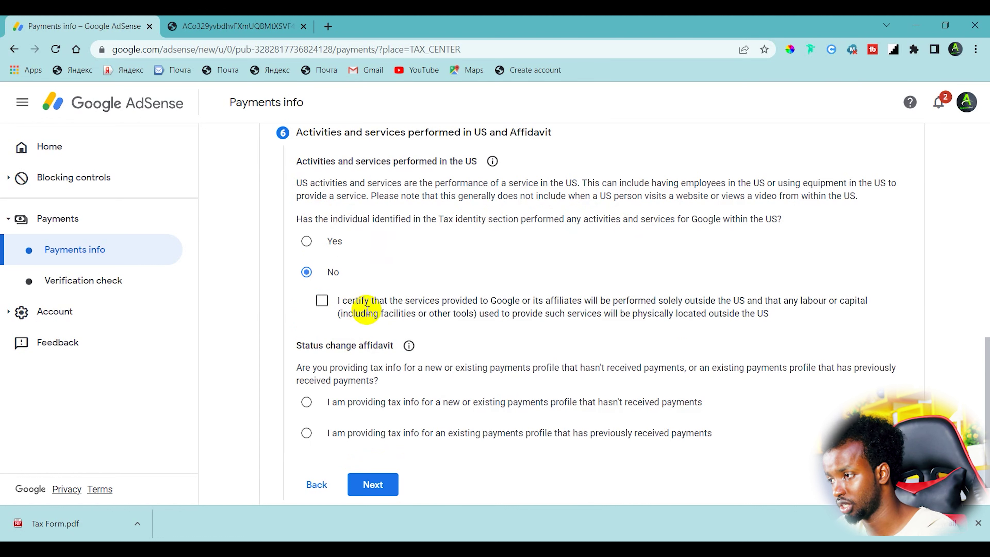
{"action": "left_click", "coordinate": [323, 302]}
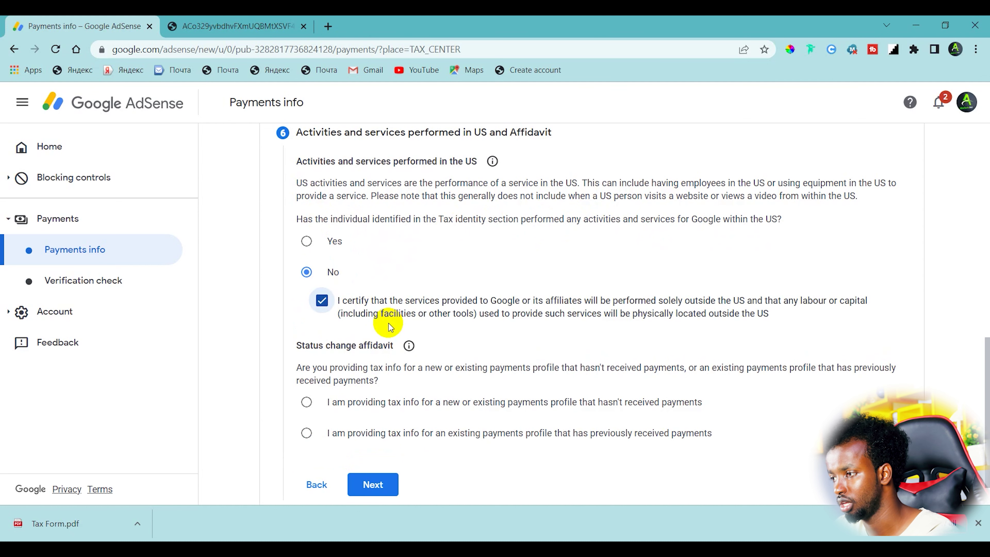
Complete the status change affidavit for an existing payments profile that has previously received payments, accept the perjury declaration, and continue to Tax reporting
{"action": "left_click_drag", "start_coordinate": [988, 358], "coordinate": [988, 375]}
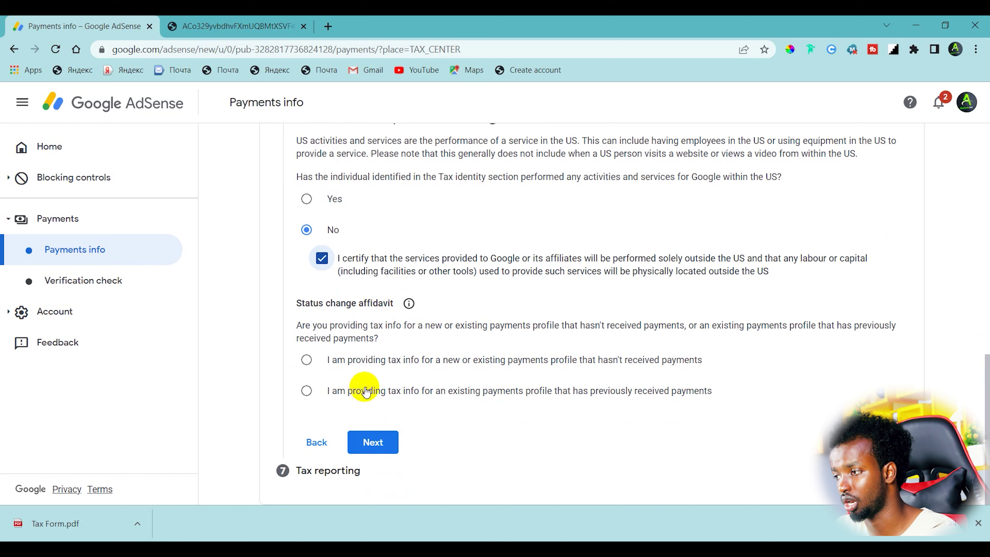
{"action": "left_click", "coordinate": [333, 398]}
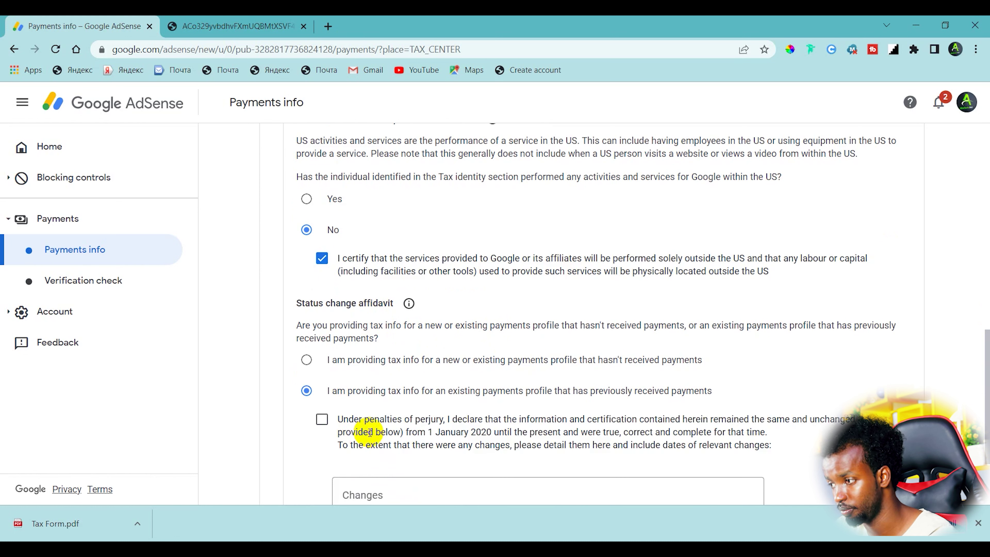
{"action": "scroll", "coordinate": [979, 338], "scroll_direction": "down", "scroll_amount": 3}
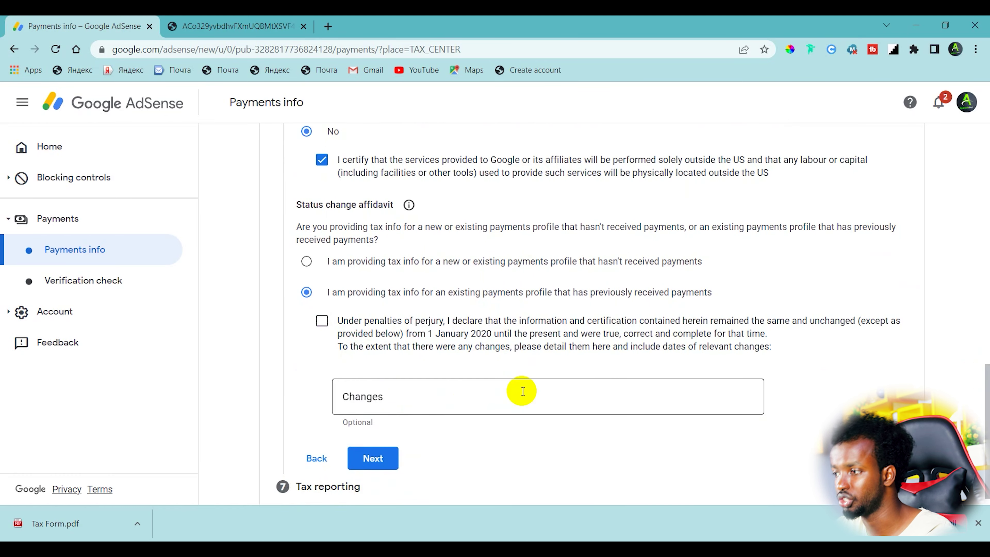
{"action": "left_click", "coordinate": [370, 467]}
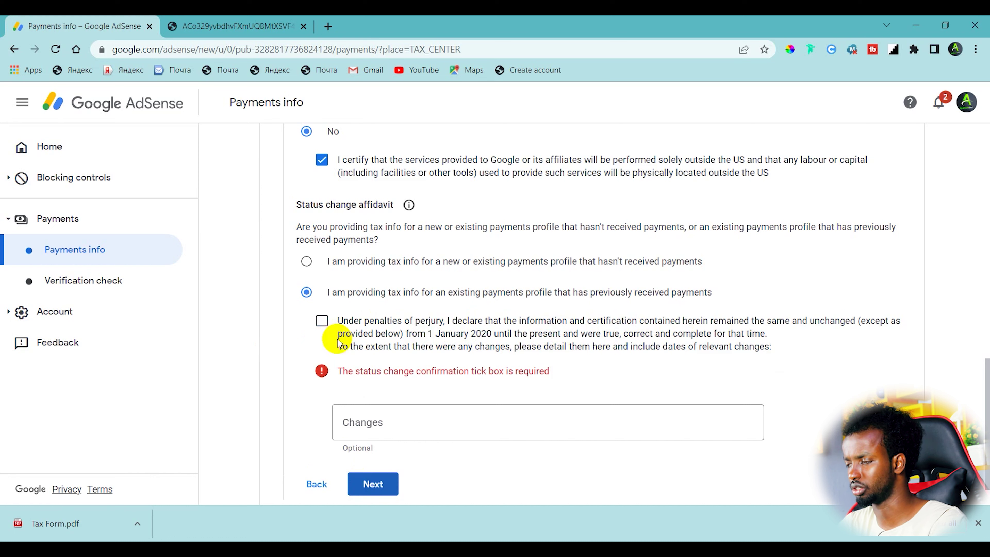
{"action": "left_click", "coordinate": [323, 322]}
{"action": "left_click", "coordinate": [373, 459]}
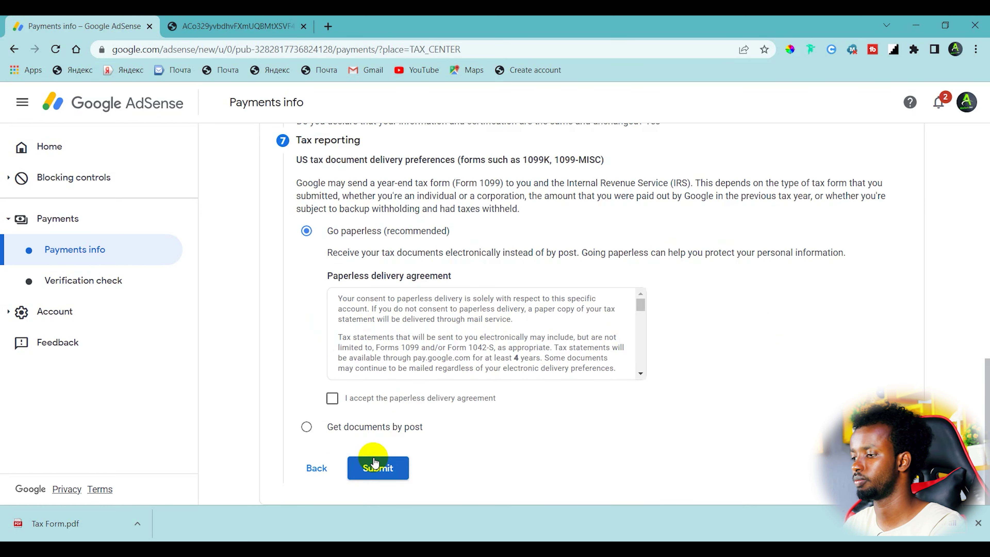
Choose to get tax documents by post as the delivery preference and submit the tax form
{"action": "left_click", "coordinate": [332, 400]}
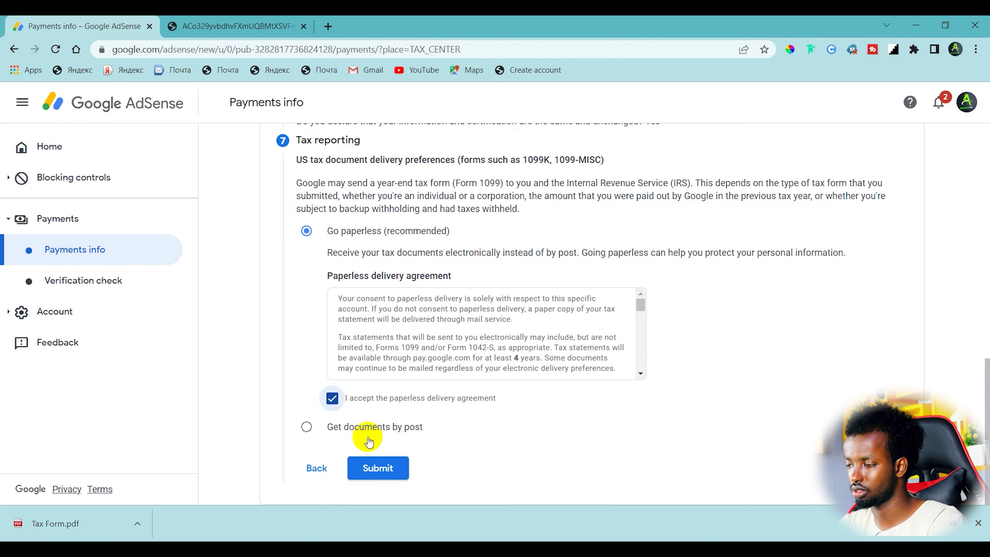
{"action": "left_click", "coordinate": [360, 431]}
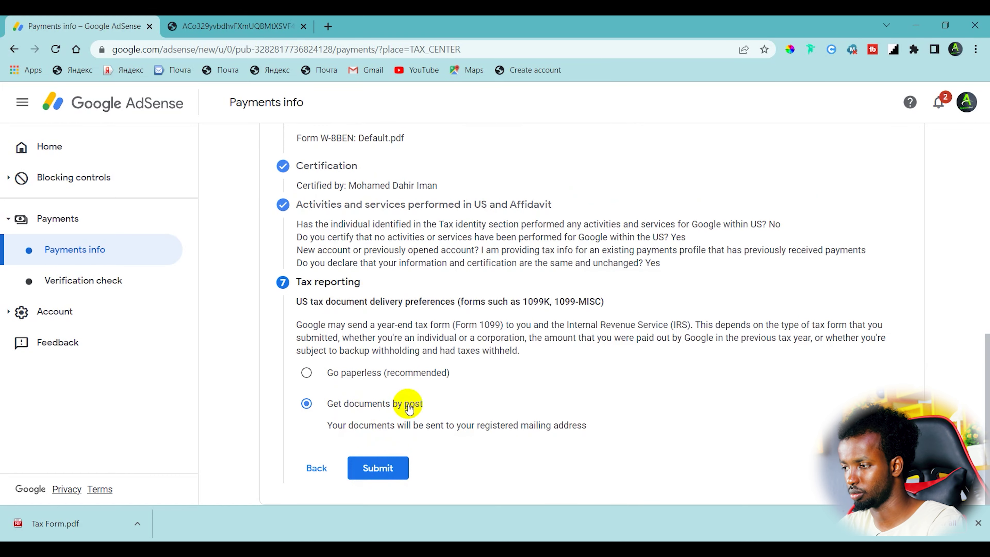
{"action": "left_click", "coordinate": [381, 469]}
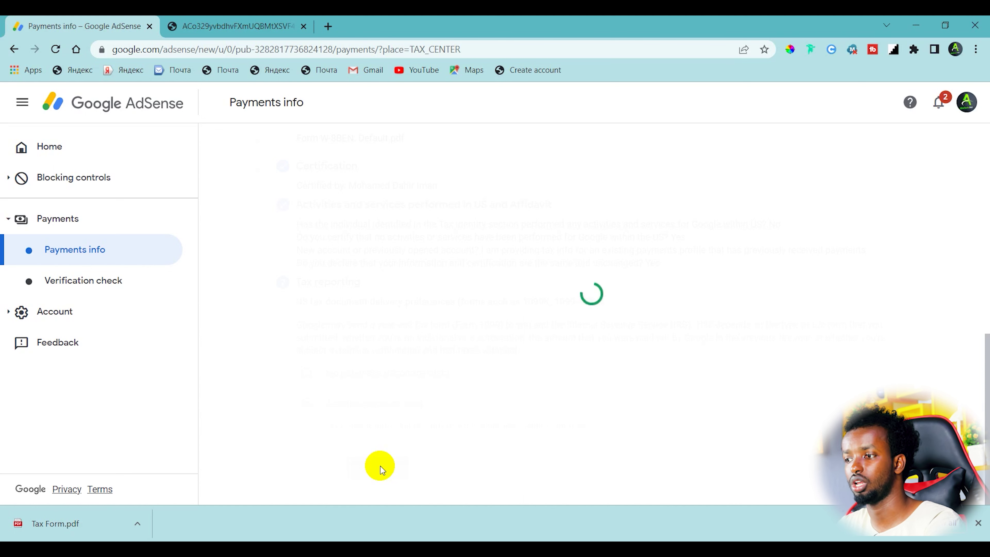
{"action": "left_click", "coordinate": [378, 468]}
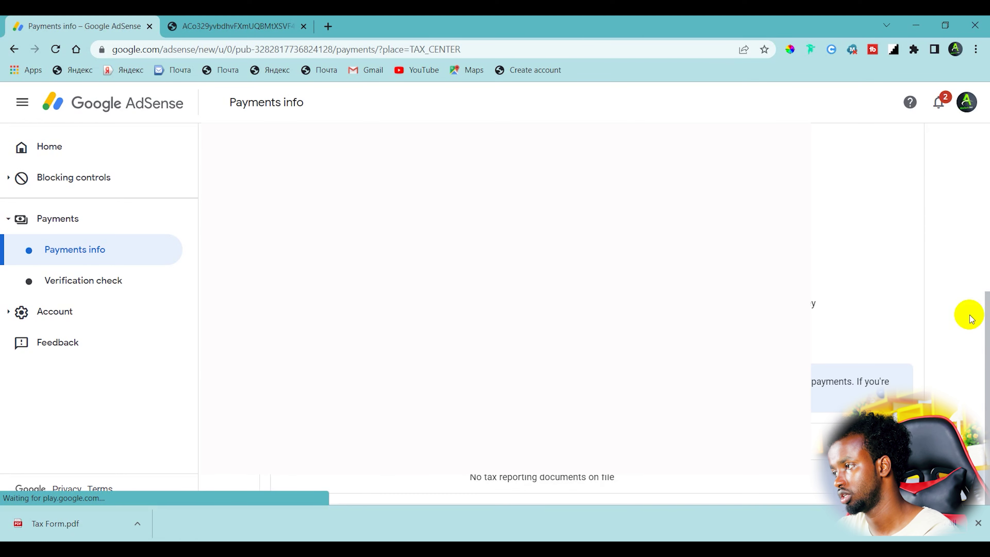
{"action": "left_click_drag", "start_coordinate": [986, 349], "coordinate": [979, 248]}
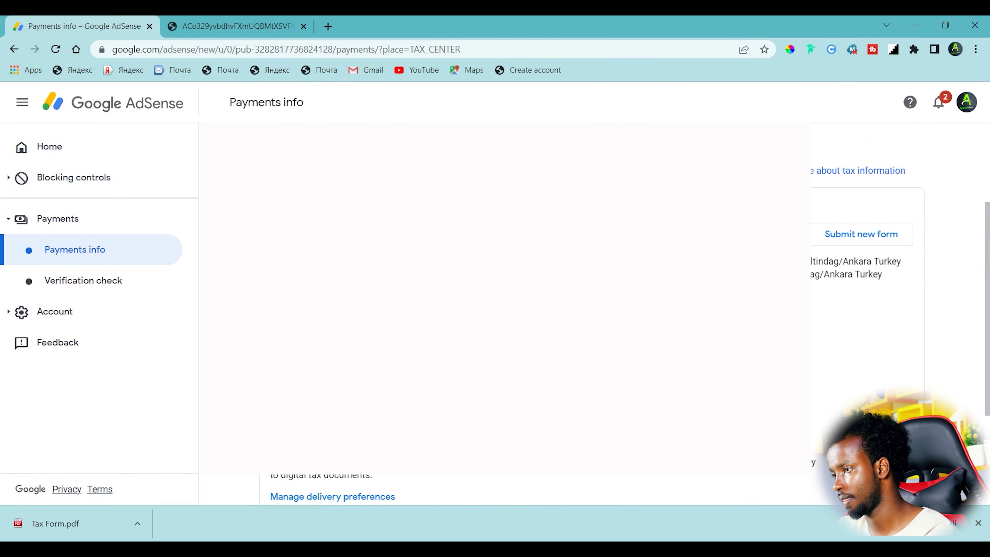